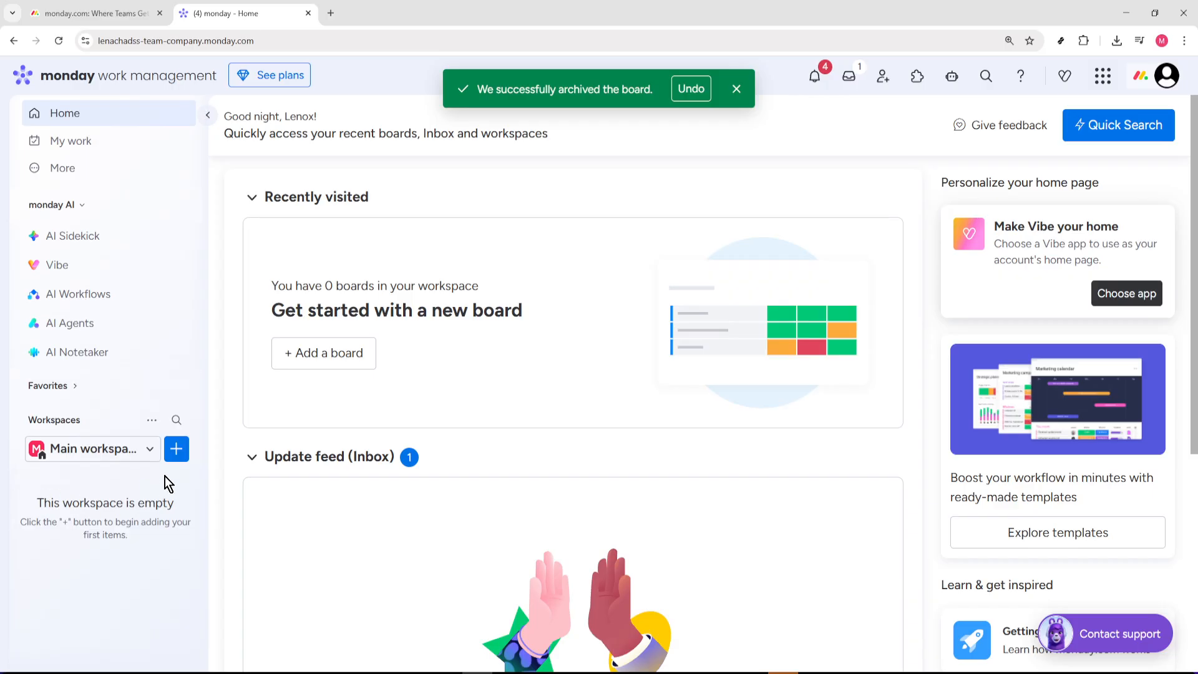
# Step: Create a board manually in the Main workspace, named "Product launch", managing Items with Main privacy
pyautogui.click(176, 450)
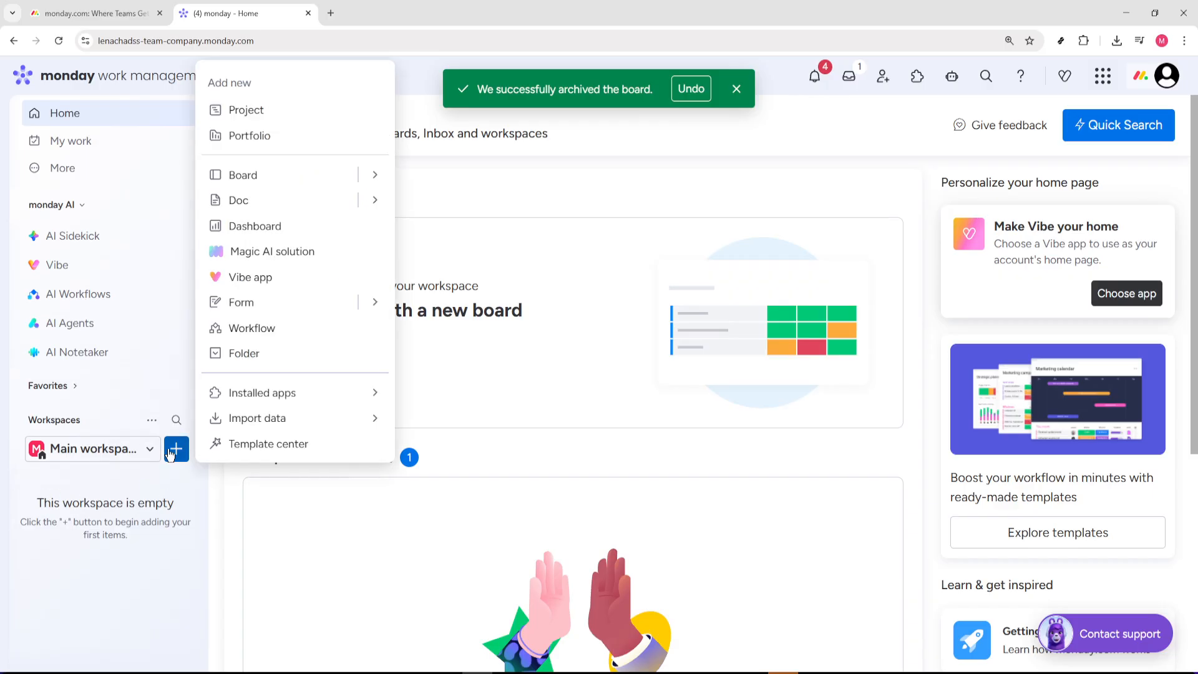
pyautogui.click(262, 181)
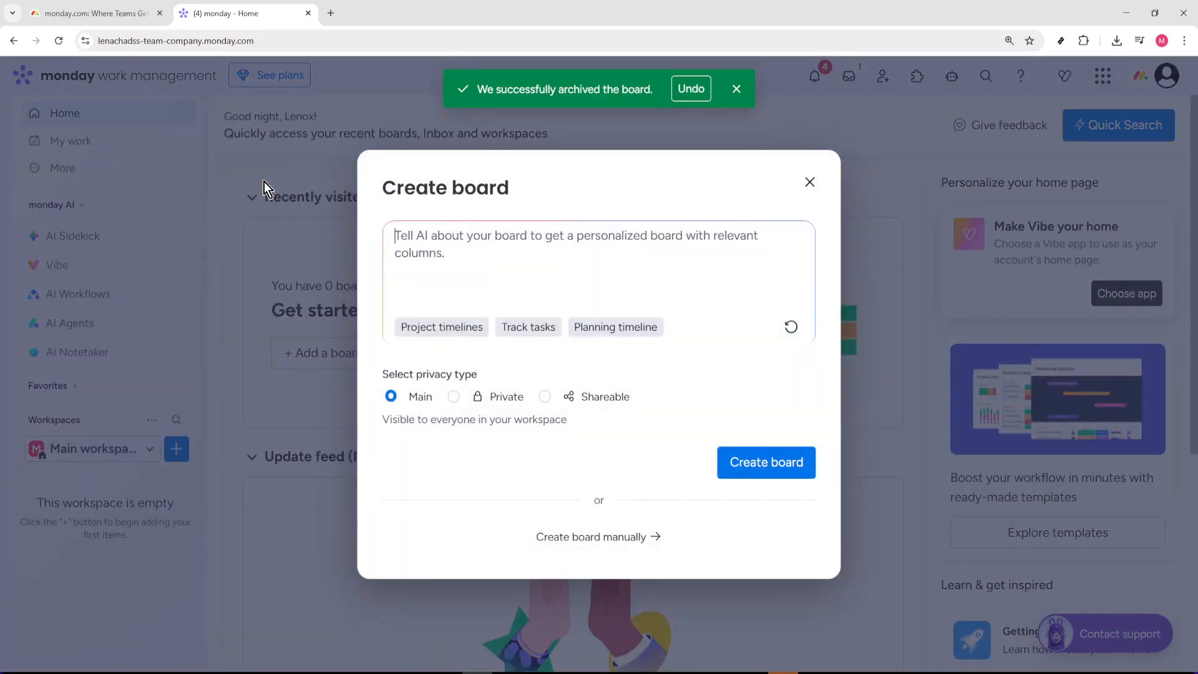
pyautogui.click(596, 536)
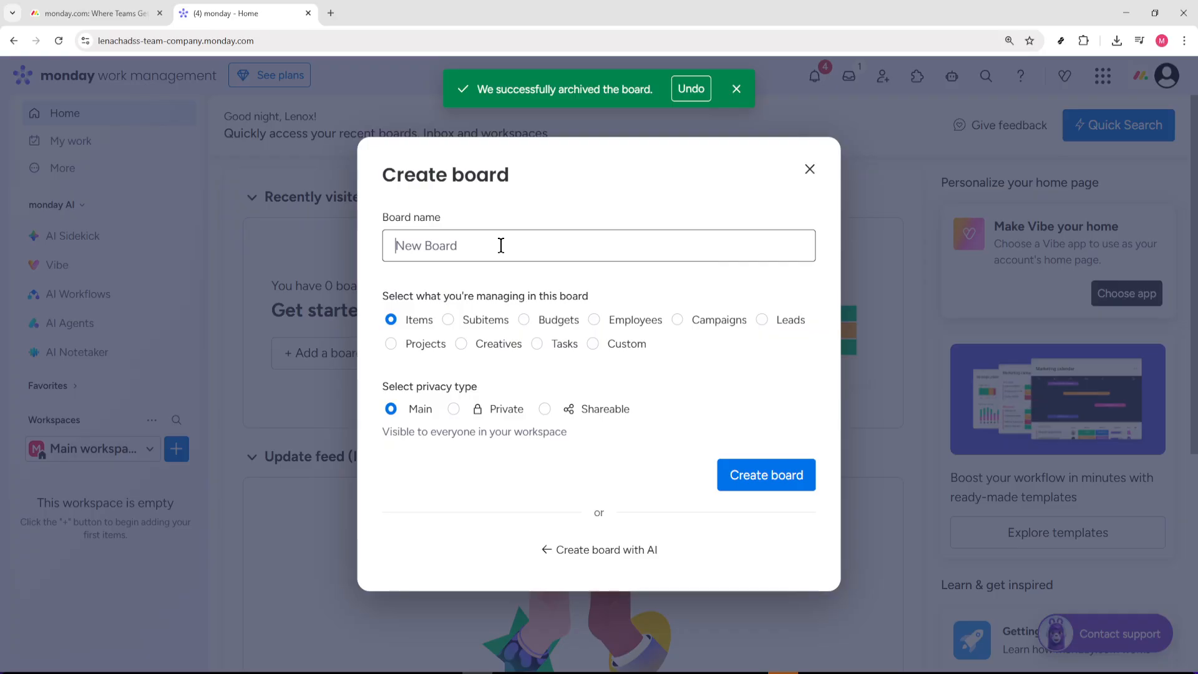
pyautogui.write('Product launch')
pyautogui.moveTo(500, 245); pyautogui.dragTo(370, 245)
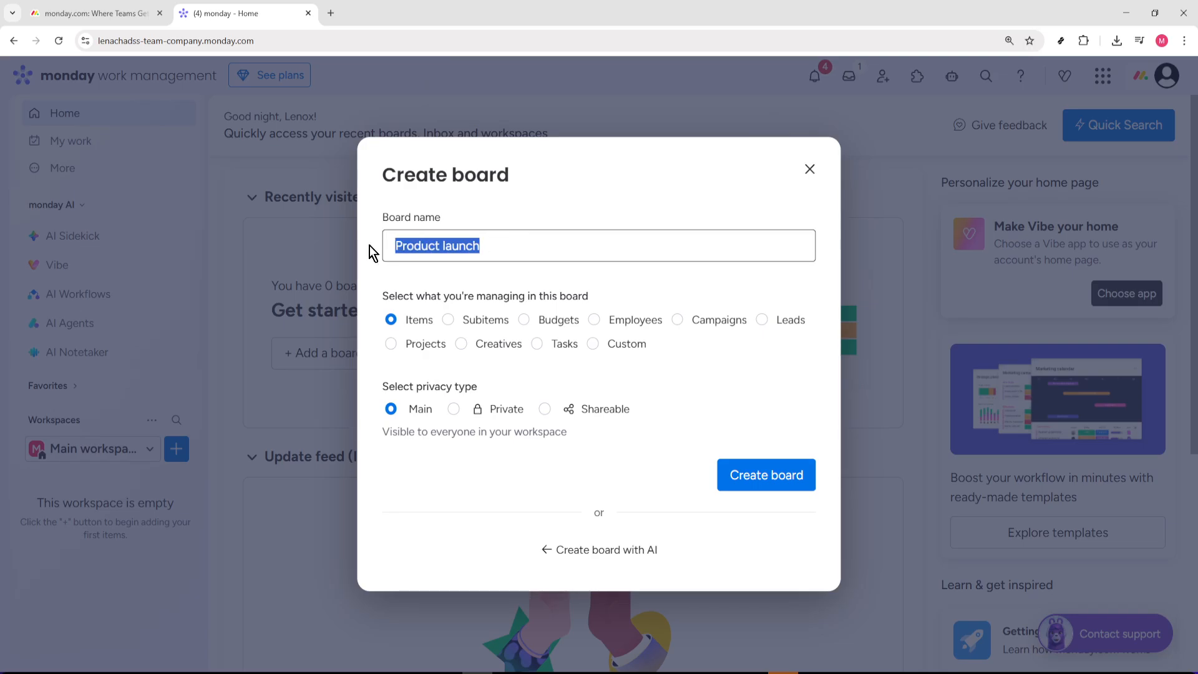
pyautogui.click(493, 456)
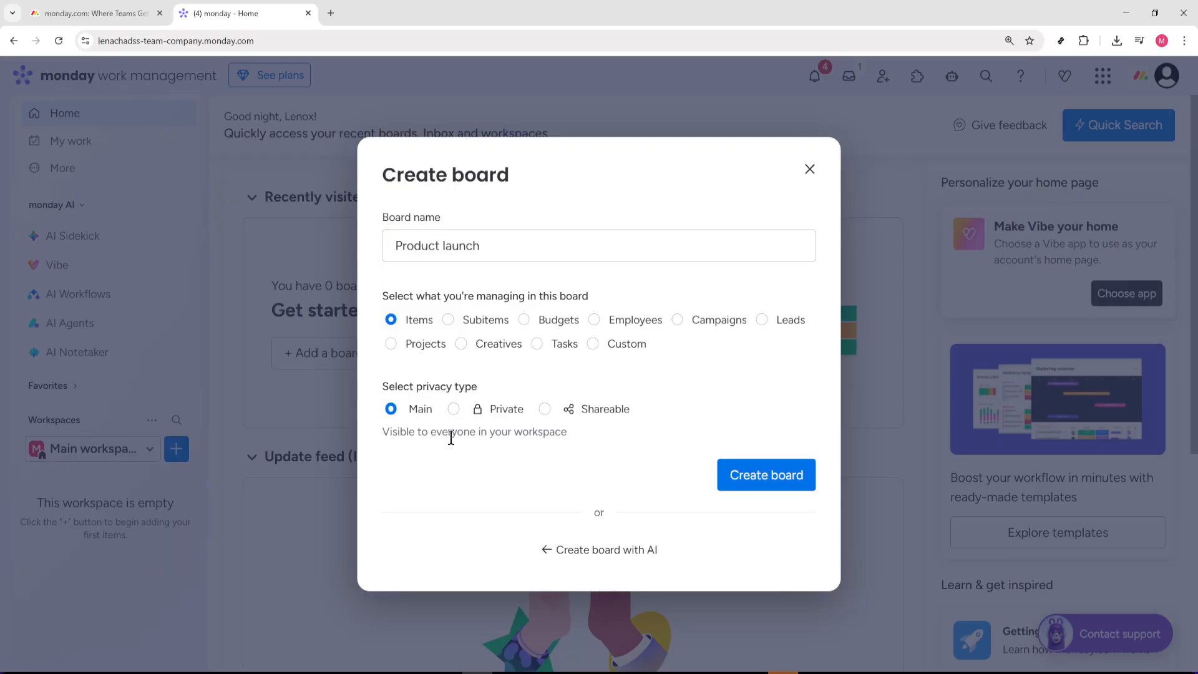
pyautogui.moveTo(434, 408); pyautogui.dragTo(406, 413)
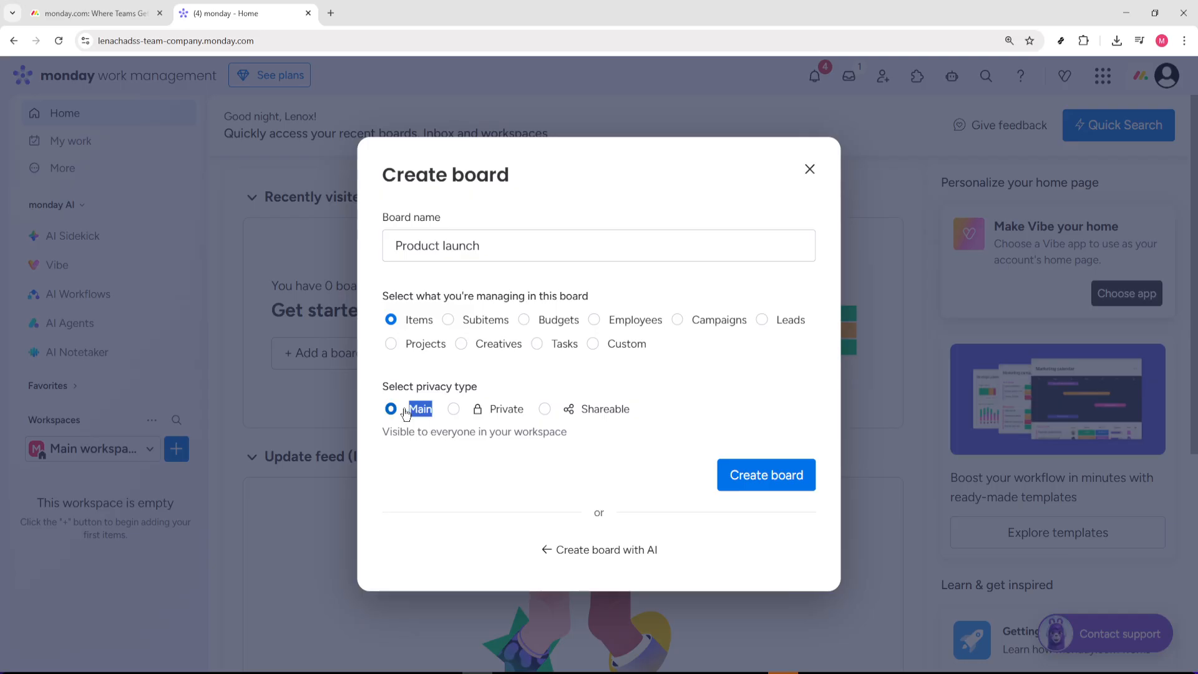
pyautogui.click(456, 500)
pyautogui.click(738, 488)
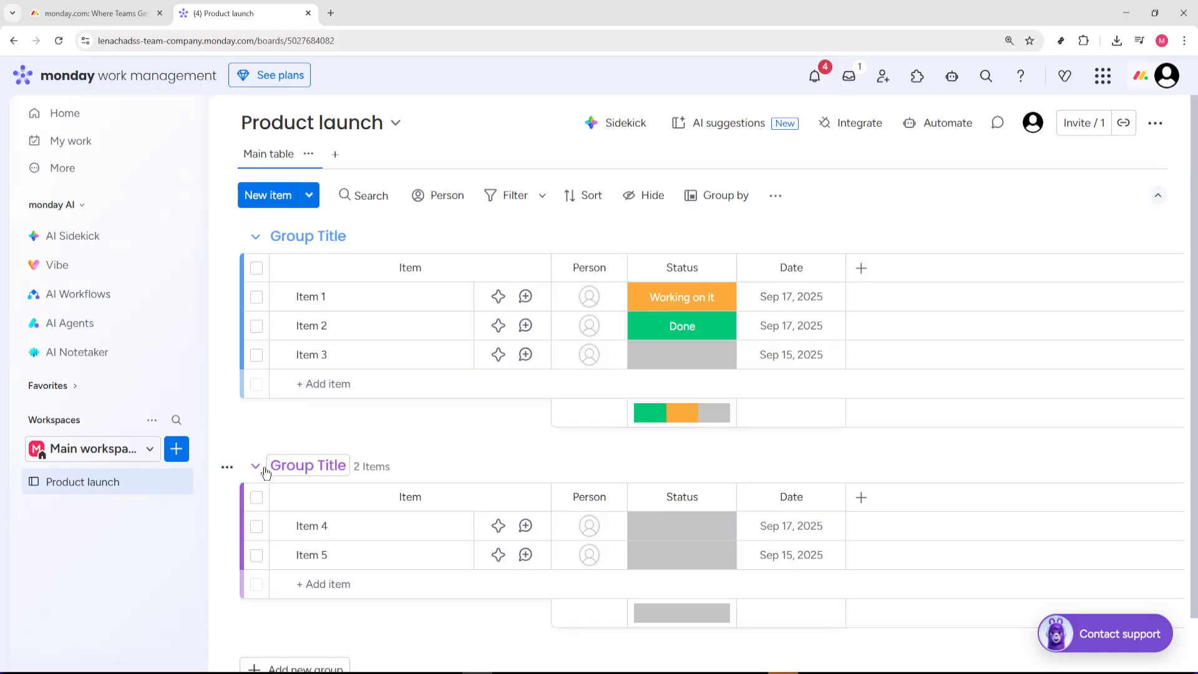
# Step: Delete the second default group, containing Item 4 and Item 5, from the board
pyautogui.click(228, 472)
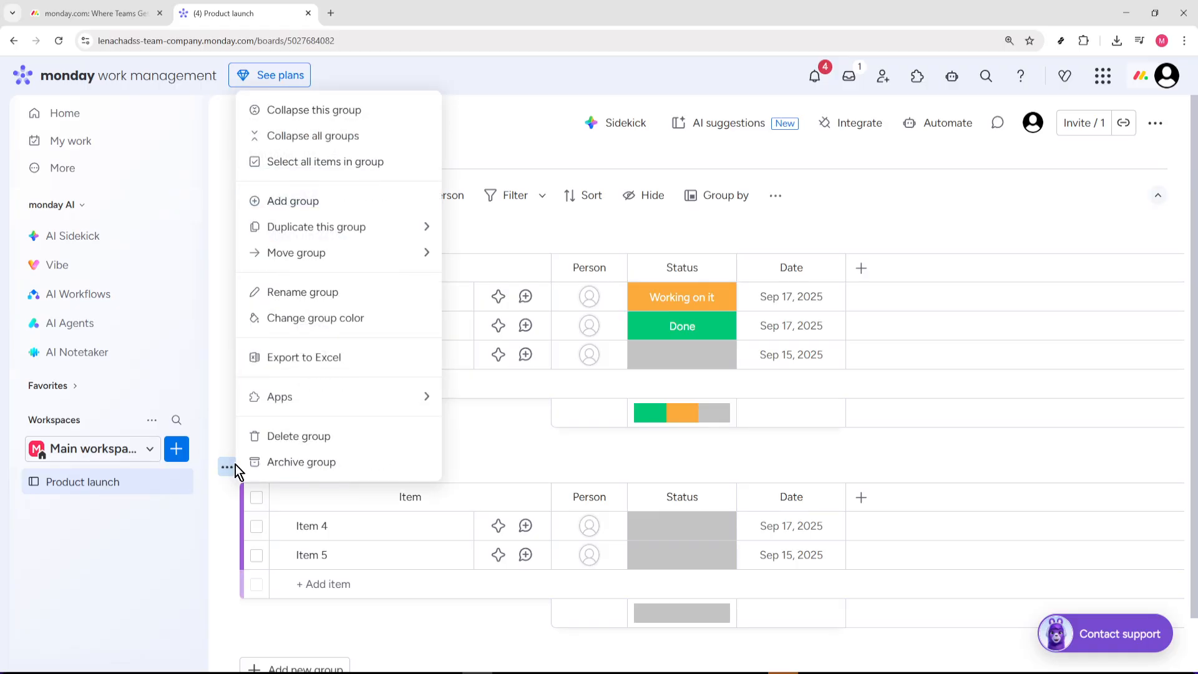
pyautogui.click(286, 441)
pyautogui.click(695, 410)
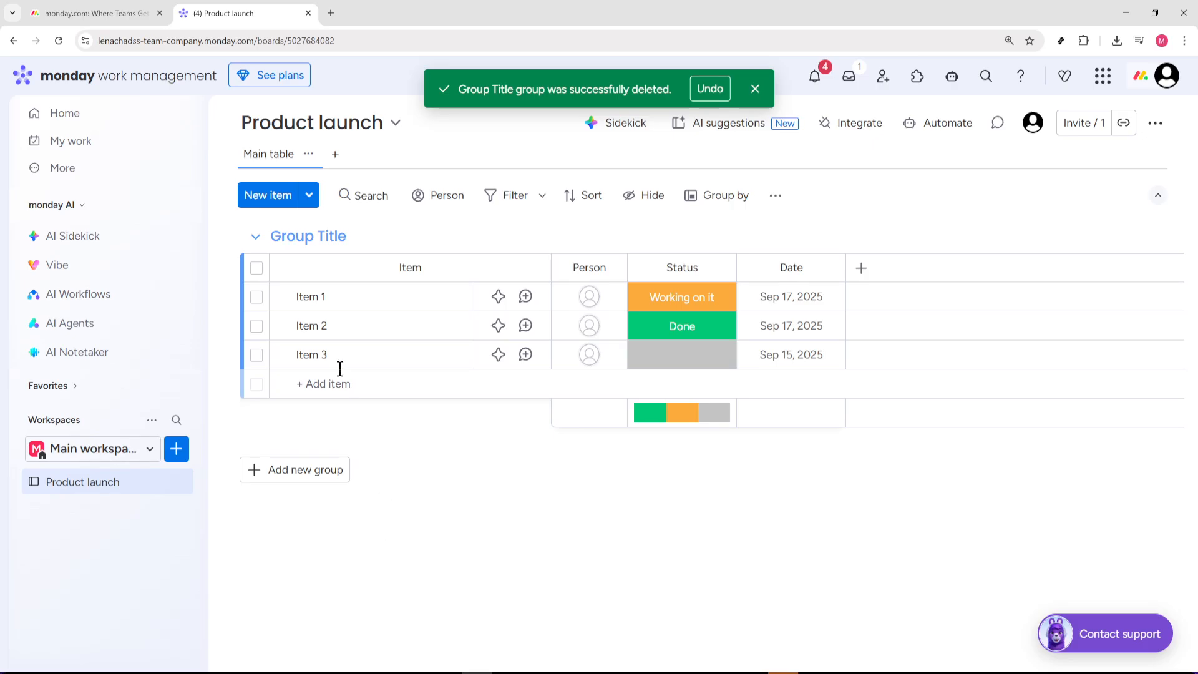
# Step: Rename the remaining default group as "Planning"
pyautogui.click(312, 238)
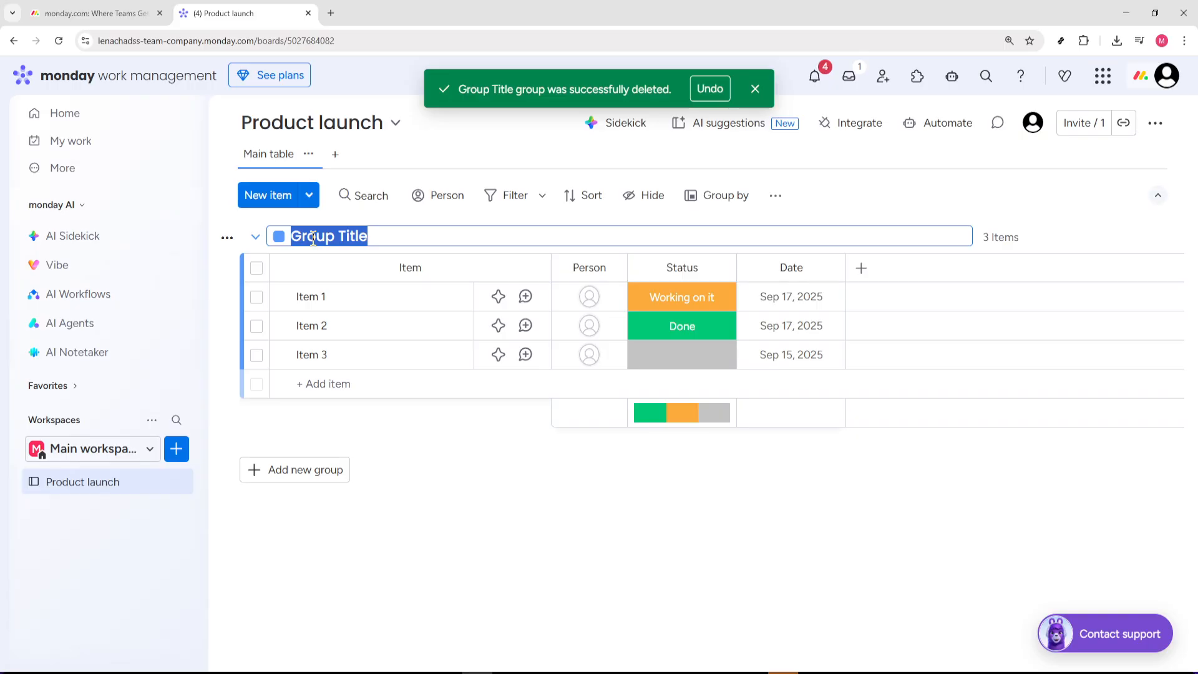
pyautogui.write('Planning')
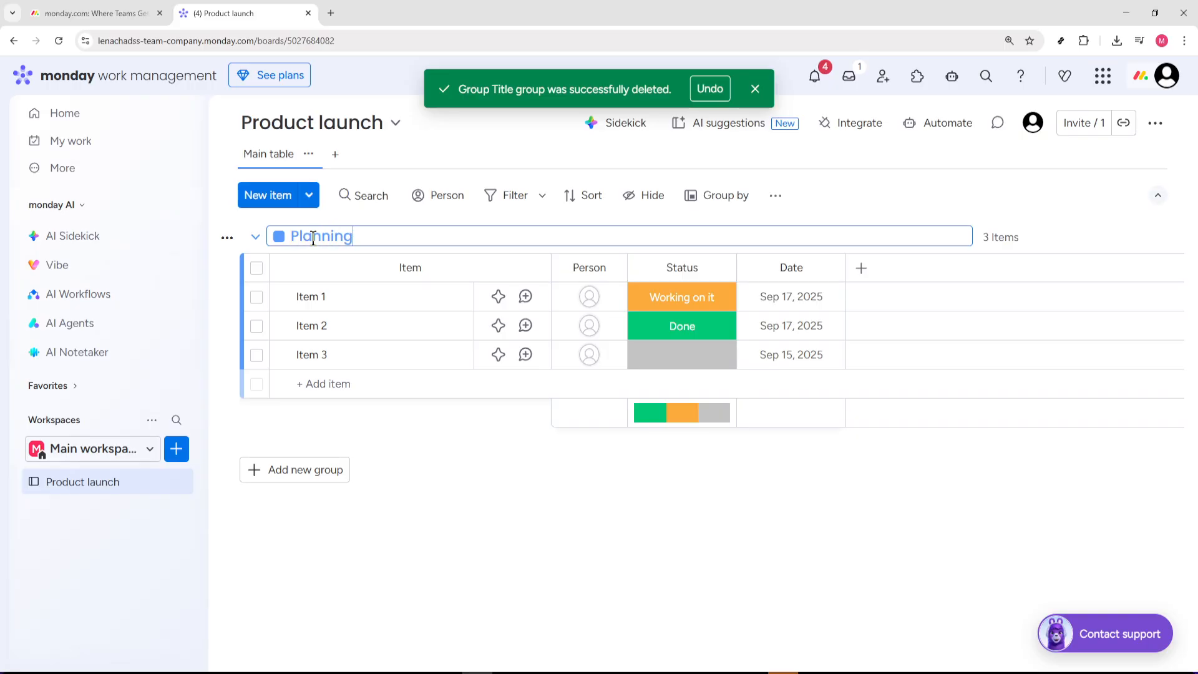
pyautogui.press('Return')
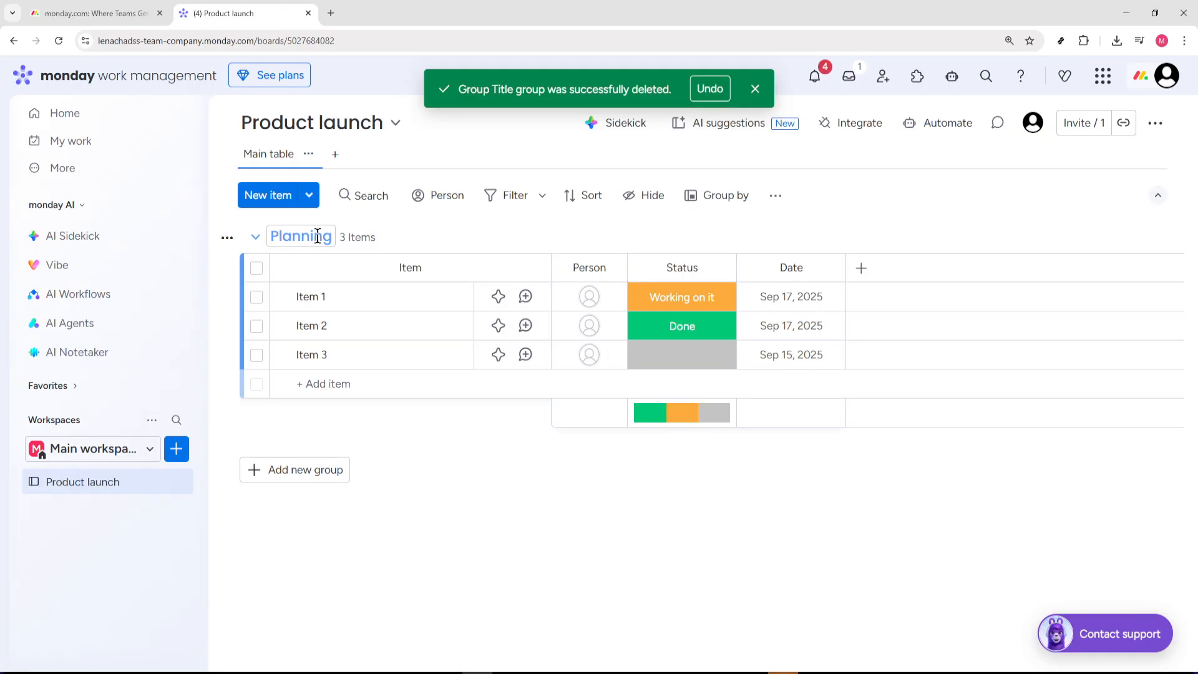
pyautogui.moveTo(330, 236); pyautogui.dragTo(279, 236)
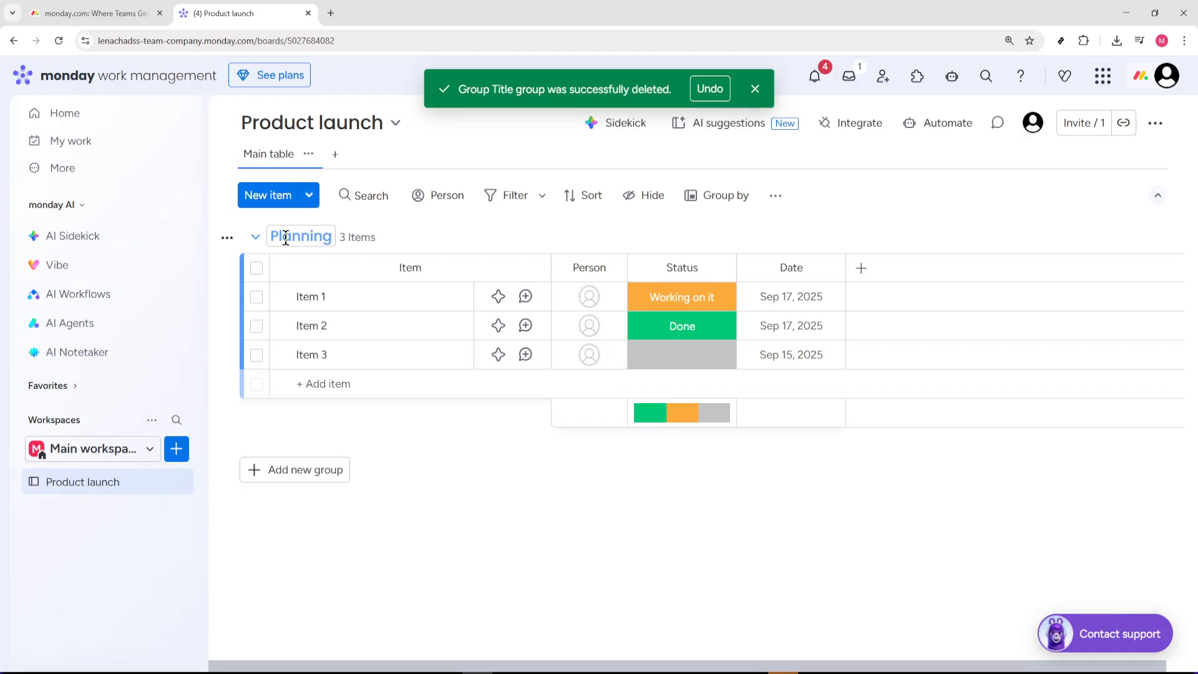
# Step: Change the color of the Planning group to dark blue
pyautogui.click(228, 239)
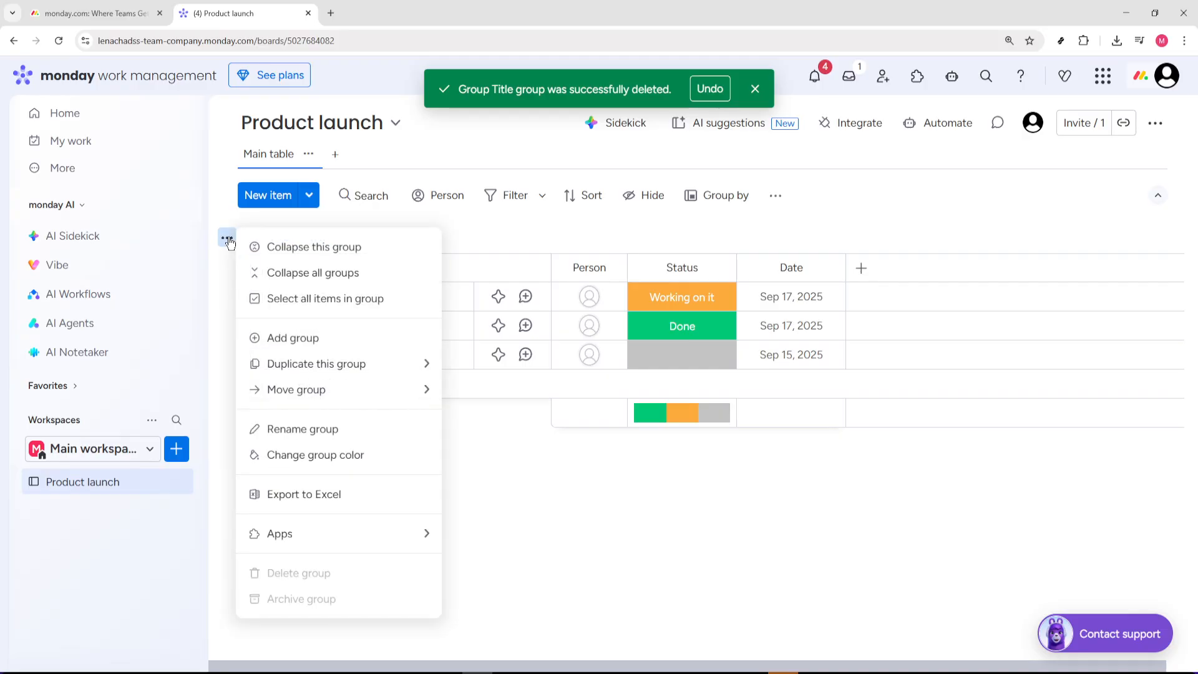
pyautogui.click(347, 455)
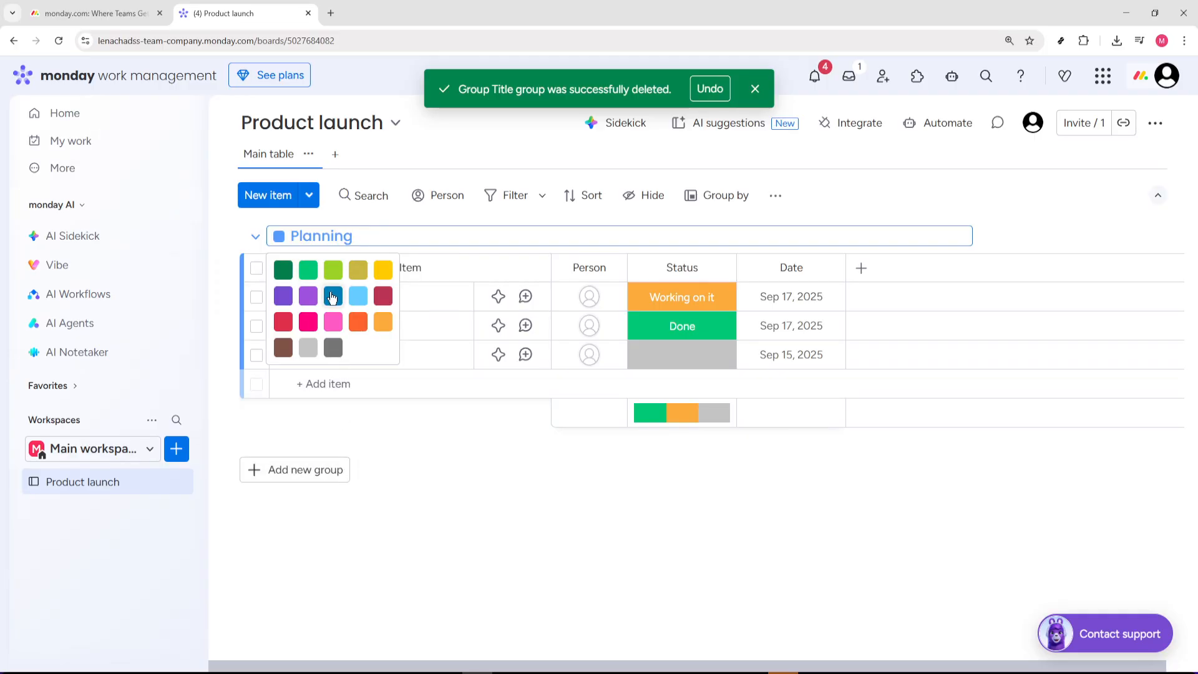
pyautogui.click(332, 297)
pyautogui.moveTo(334, 236); pyautogui.dragTo(281, 240)
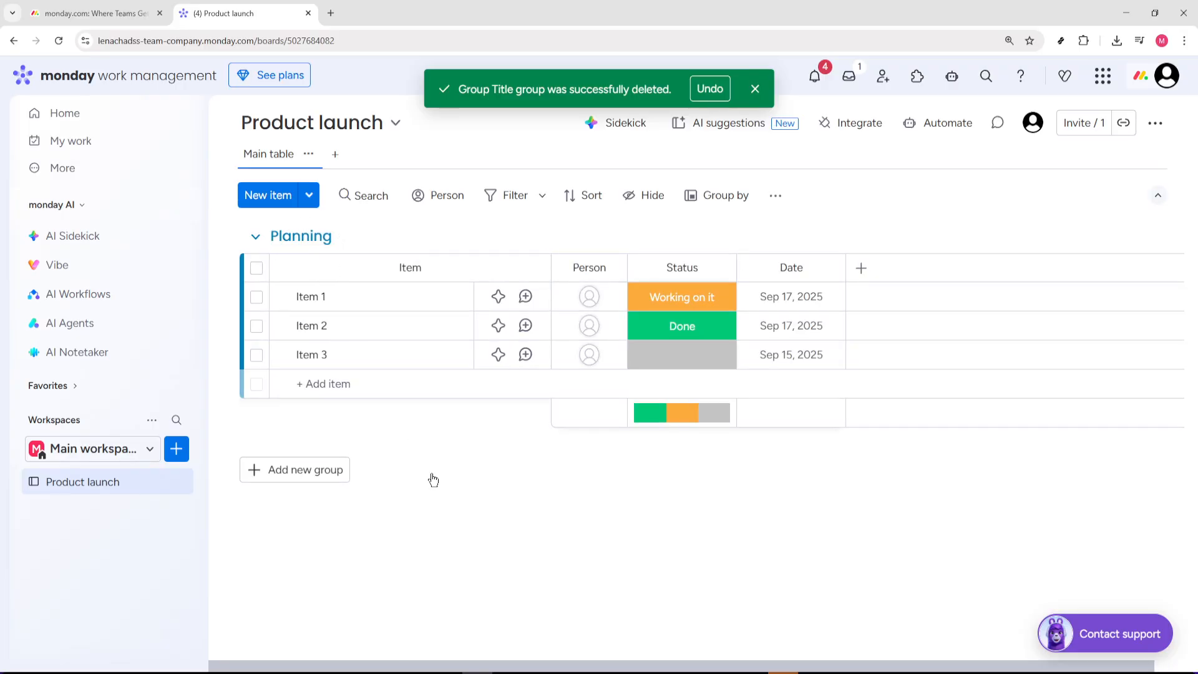
# Step: Add a new group below Planning and name it "In Progress"
pyautogui.click(298, 465)
pyautogui.click(321, 466)
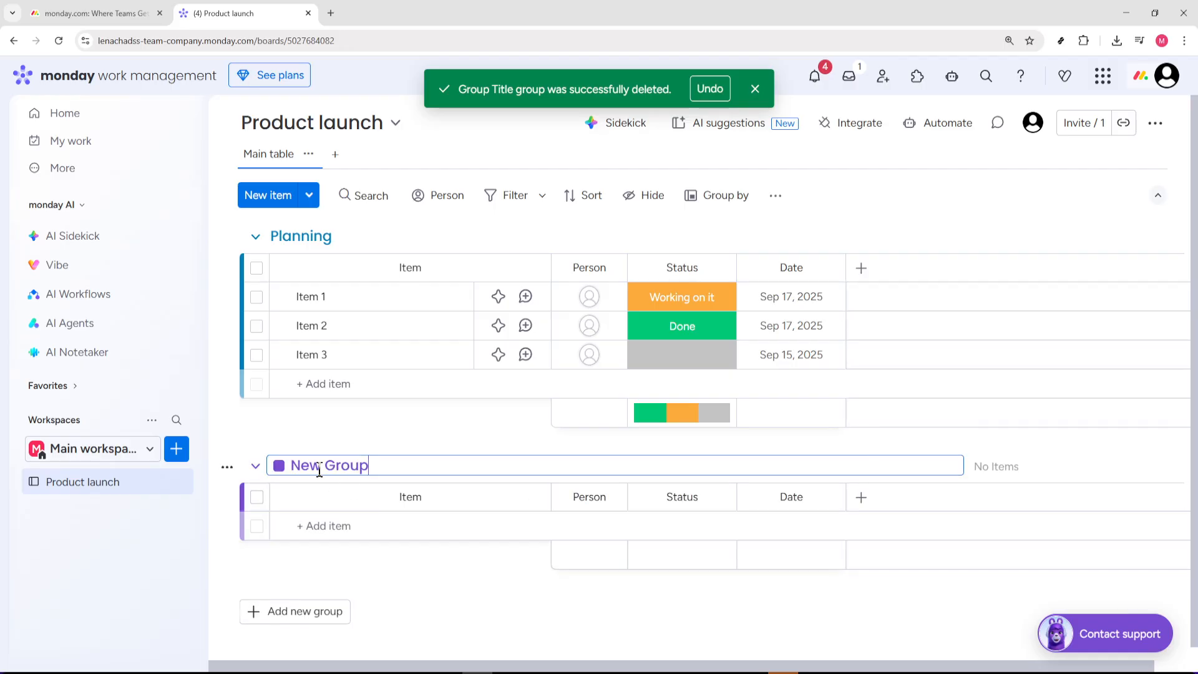
pyautogui.hotkey('ctrl', 'a')
pyautogui.press('BackSpace')
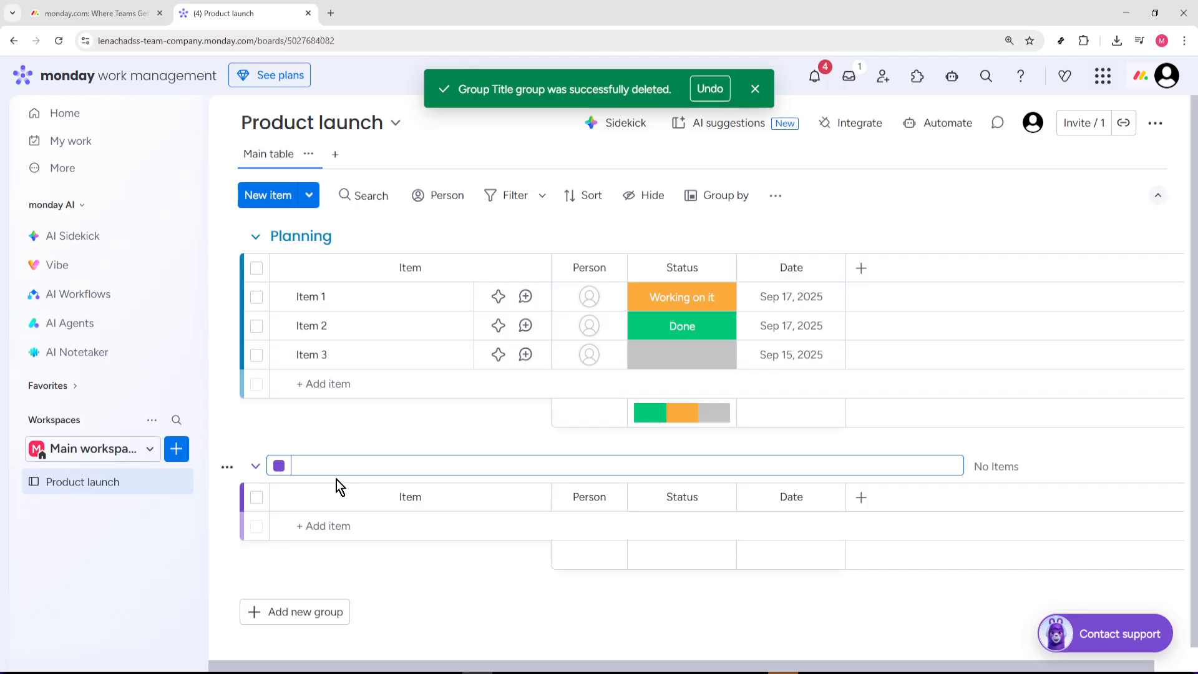
pyautogui.write('In Progress')
# Step: Change the color of the In Progress group to dark orange
pyautogui.click(279, 468)
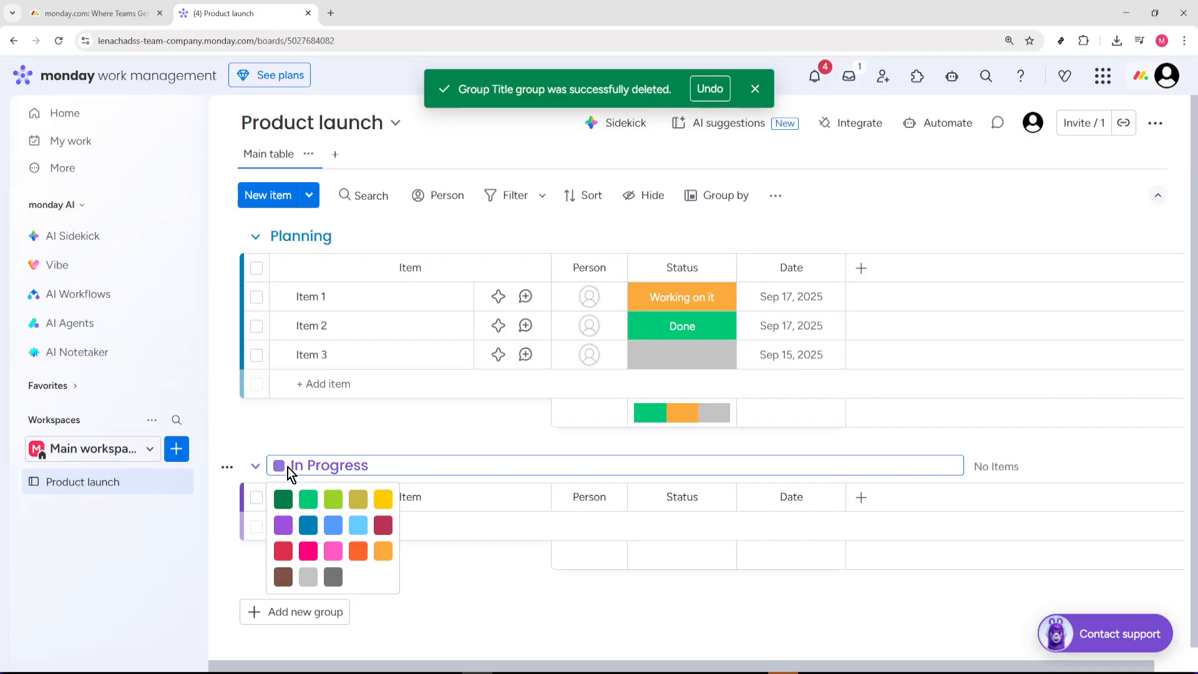
pyautogui.click(228, 470)
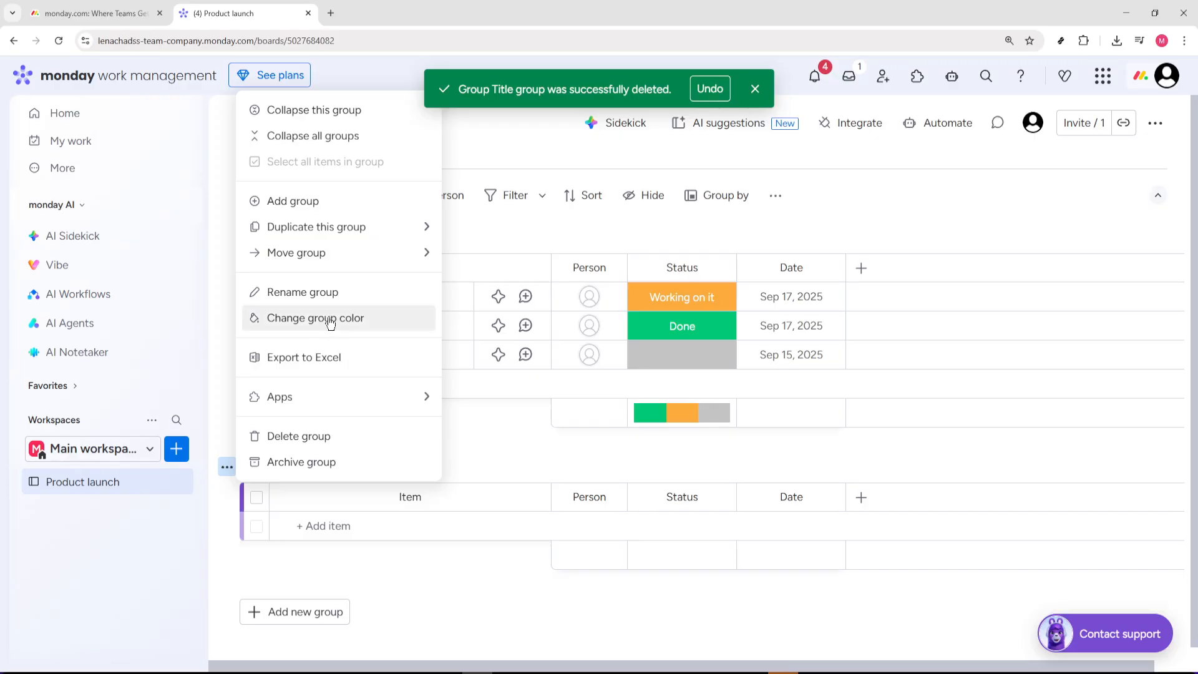
pyautogui.click(310, 317)
pyautogui.click(304, 429)
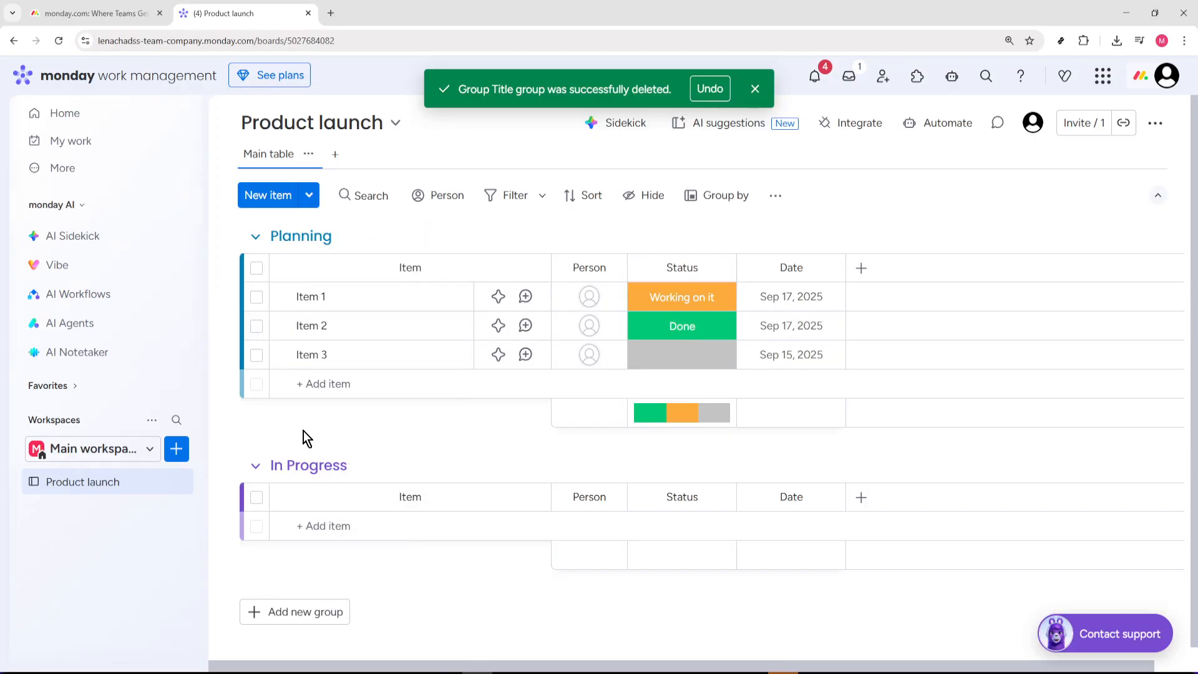
pyautogui.click(281, 465)
pyautogui.click(278, 467)
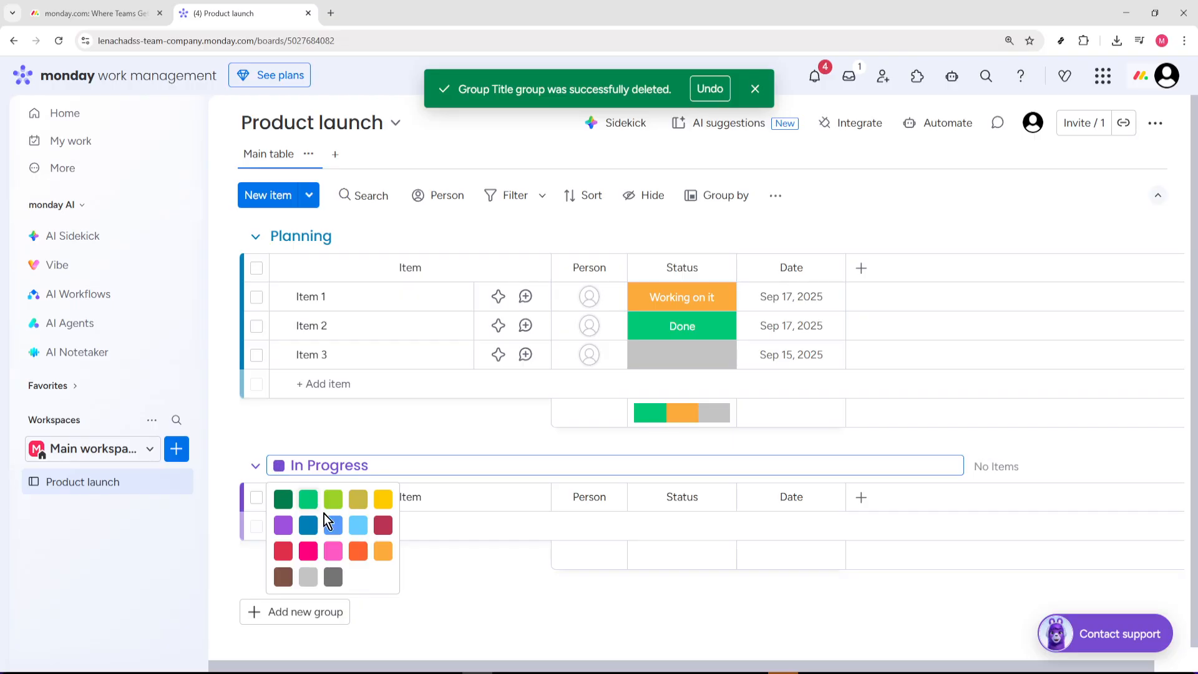
pyautogui.click(358, 551)
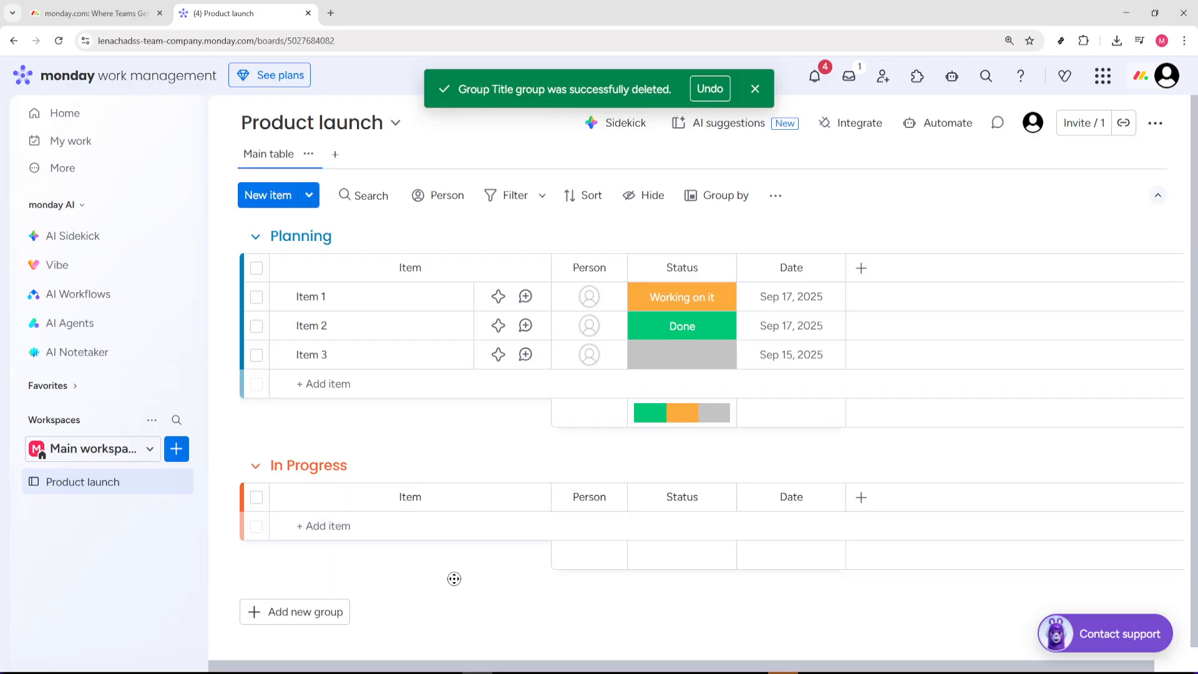
# Step: Add a new group below In Progress and name it "Review"
pyautogui.scroll(-1, 454, 579)
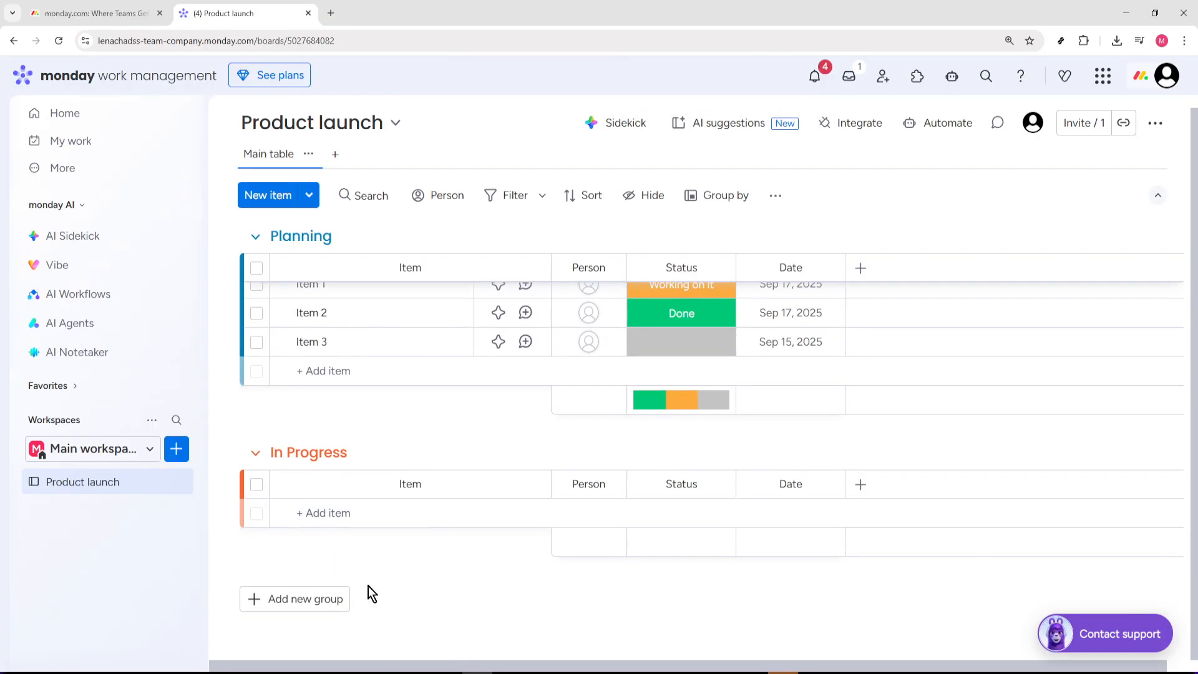
pyautogui.click(310, 600)
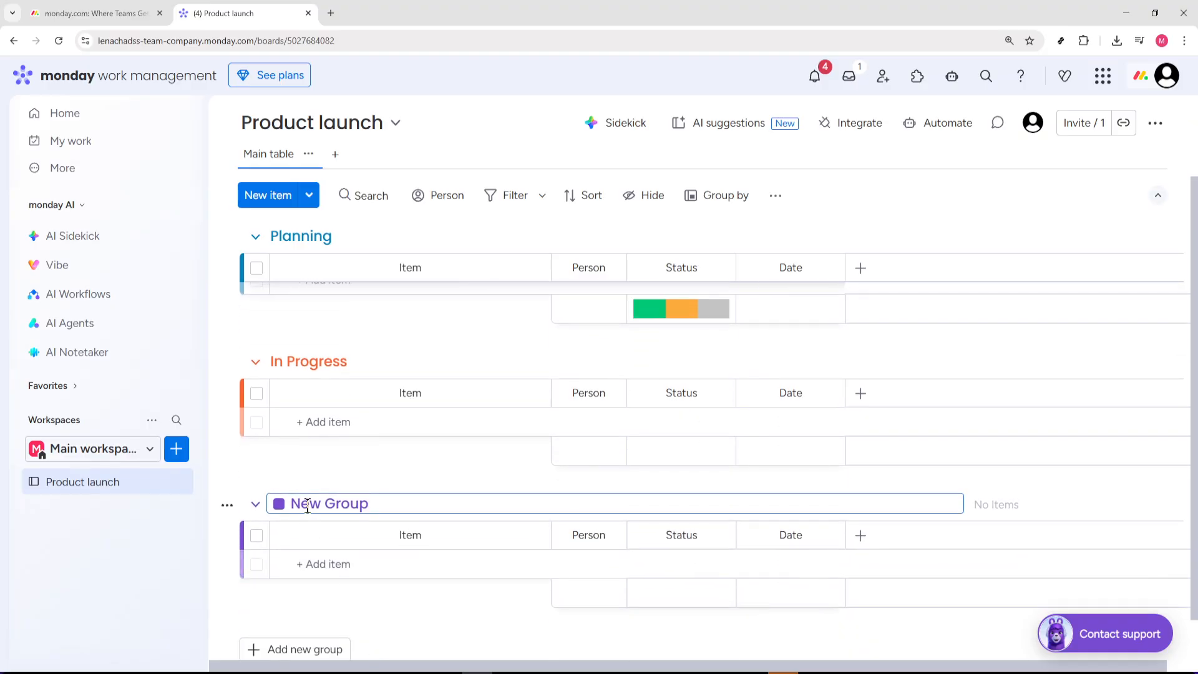
pyautogui.tripleClick(307, 506)
pyautogui.press('BackSpace')
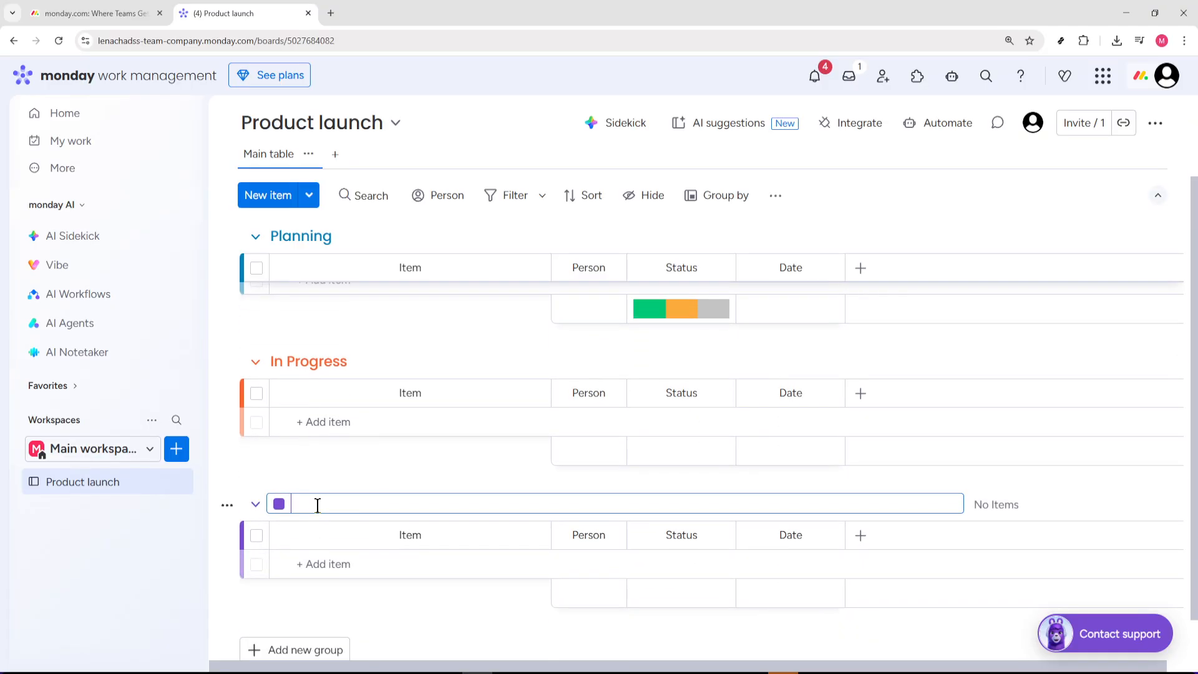
pyautogui.write('Review')
pyautogui.press('Return')
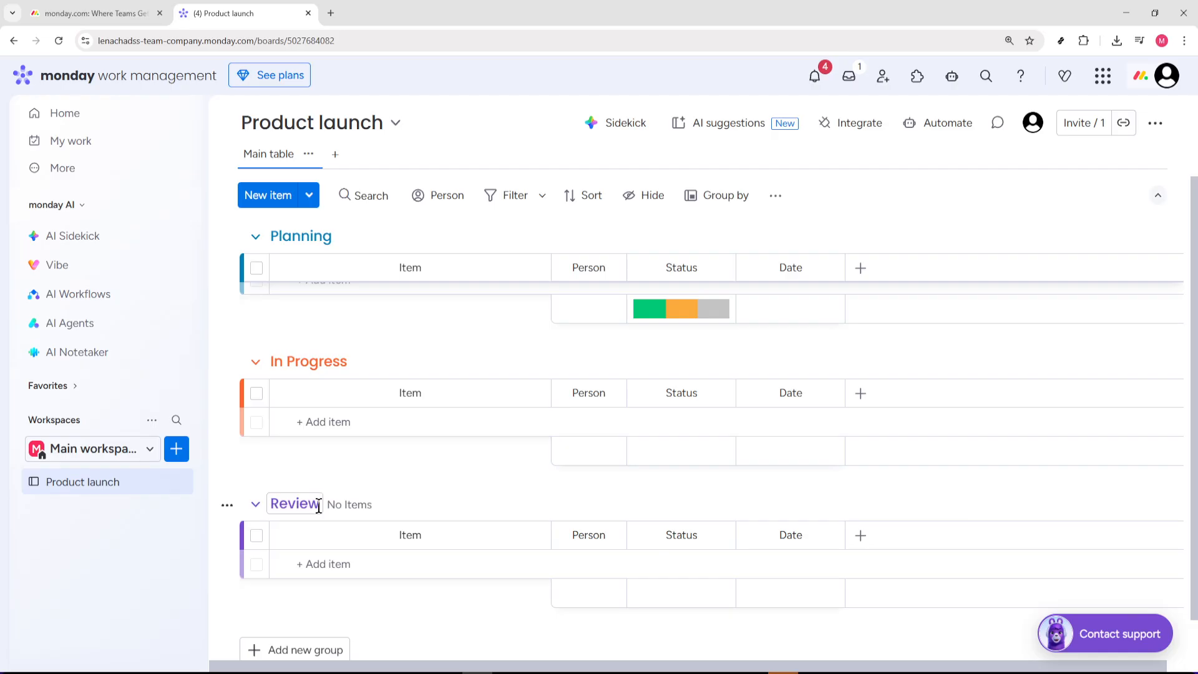
# Step: Change the color of the Review group to yellow
pyautogui.click(311, 505)
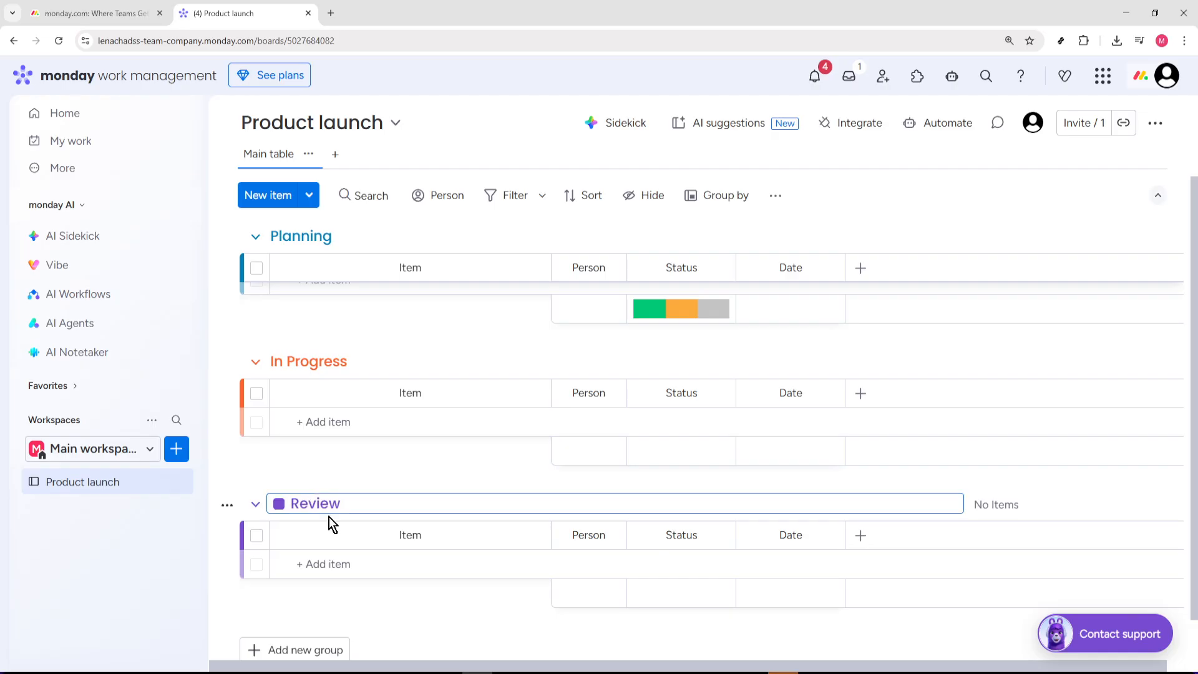
pyautogui.click(279, 504)
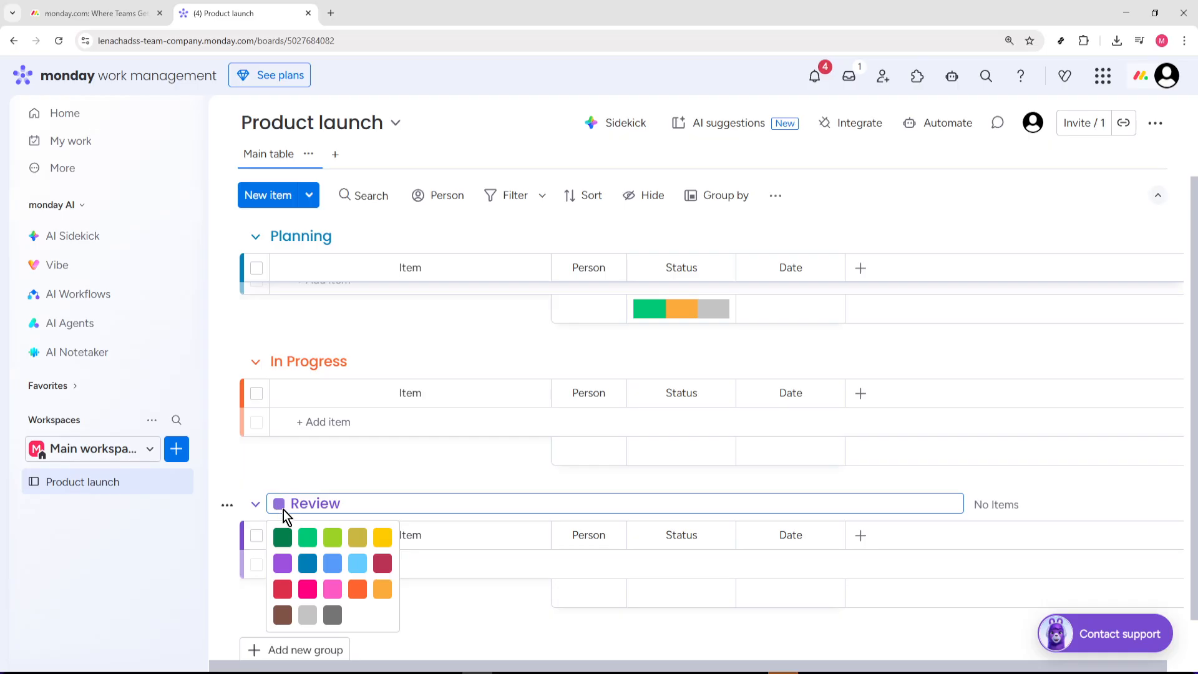
pyautogui.click(383, 538)
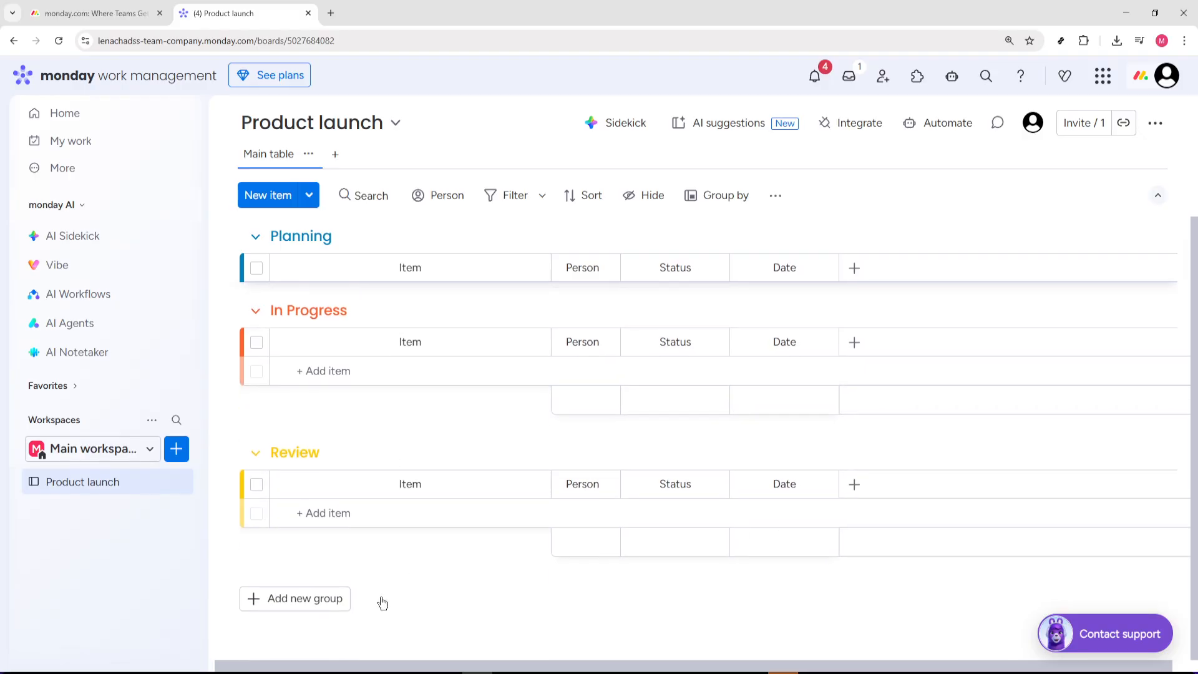
# Step: Add a new group named "Complete" below Review and set its color to bright green
pyautogui.click(327, 600)
pyautogui.tripleClick(317, 595)
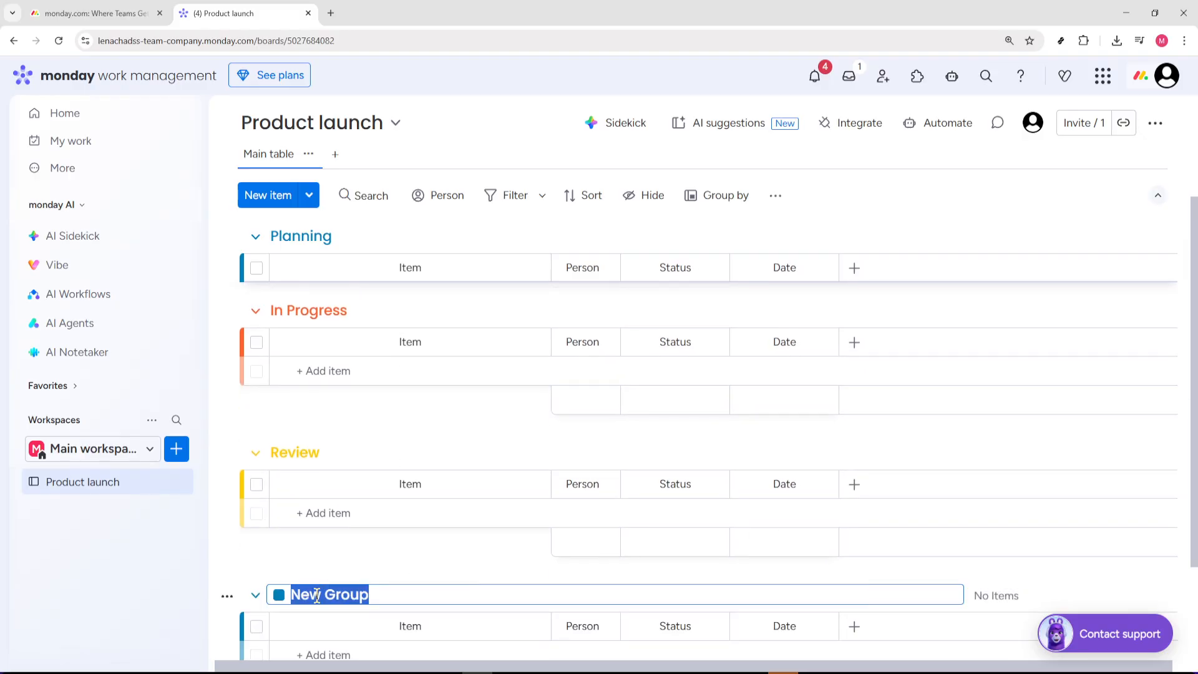
pyautogui.write('Complete')
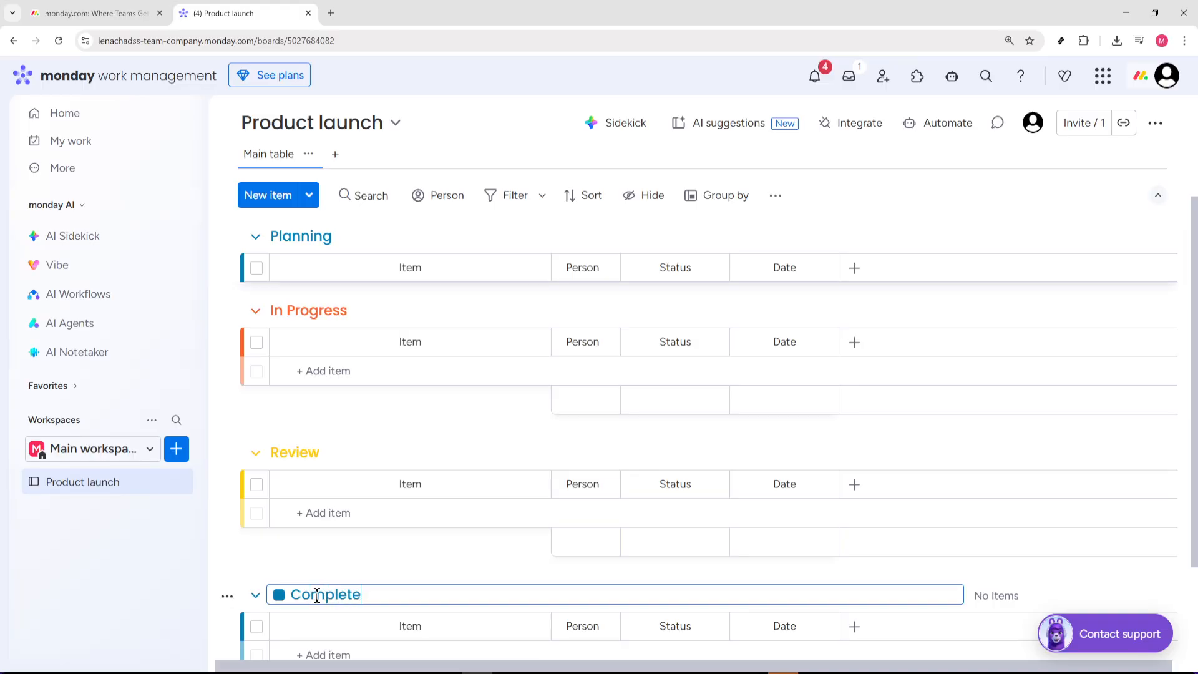
pyautogui.click(280, 595)
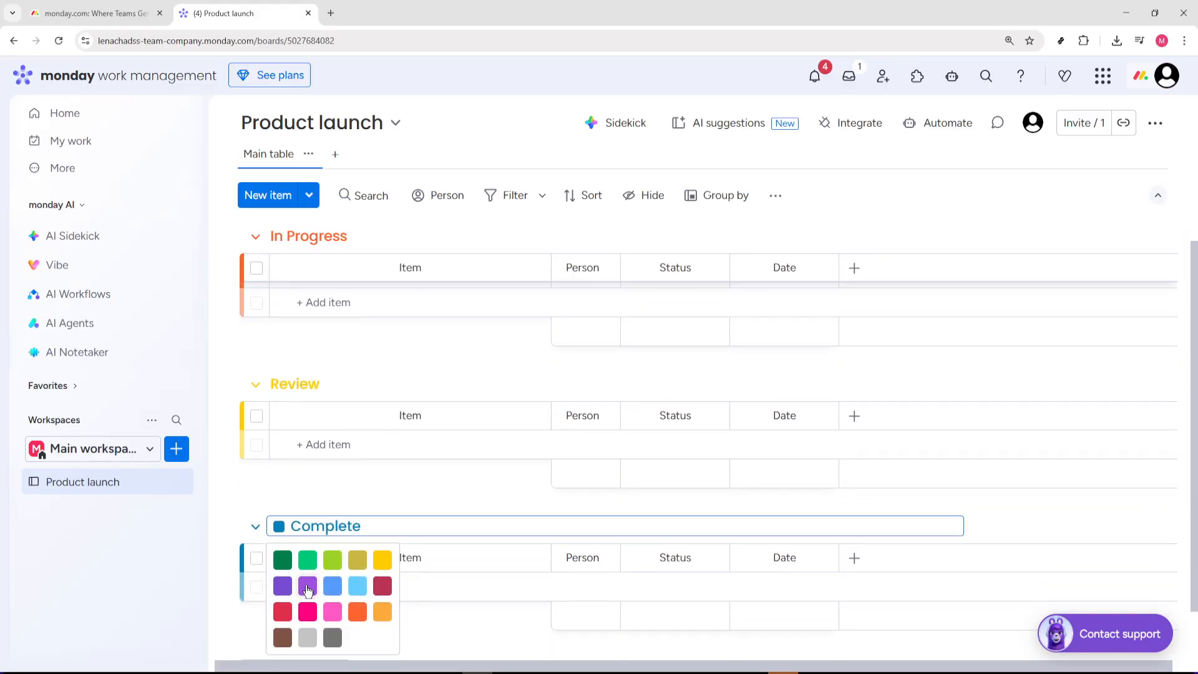
pyautogui.click(308, 560)
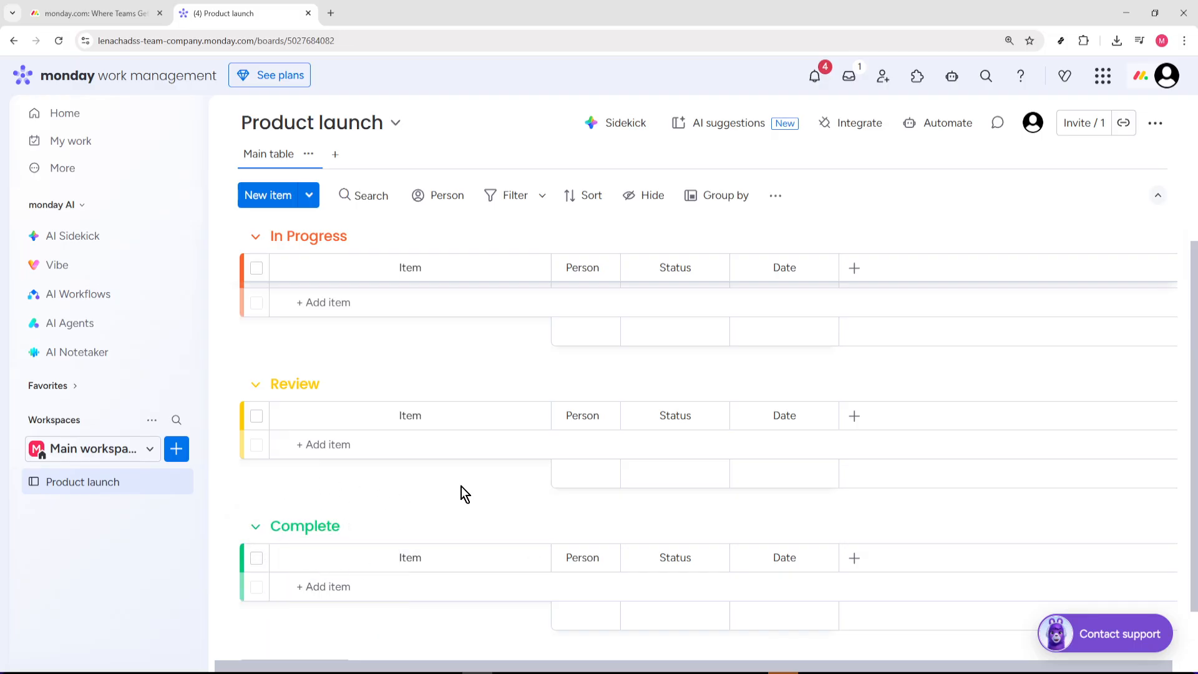
pyautogui.scroll(4, 489, 503)
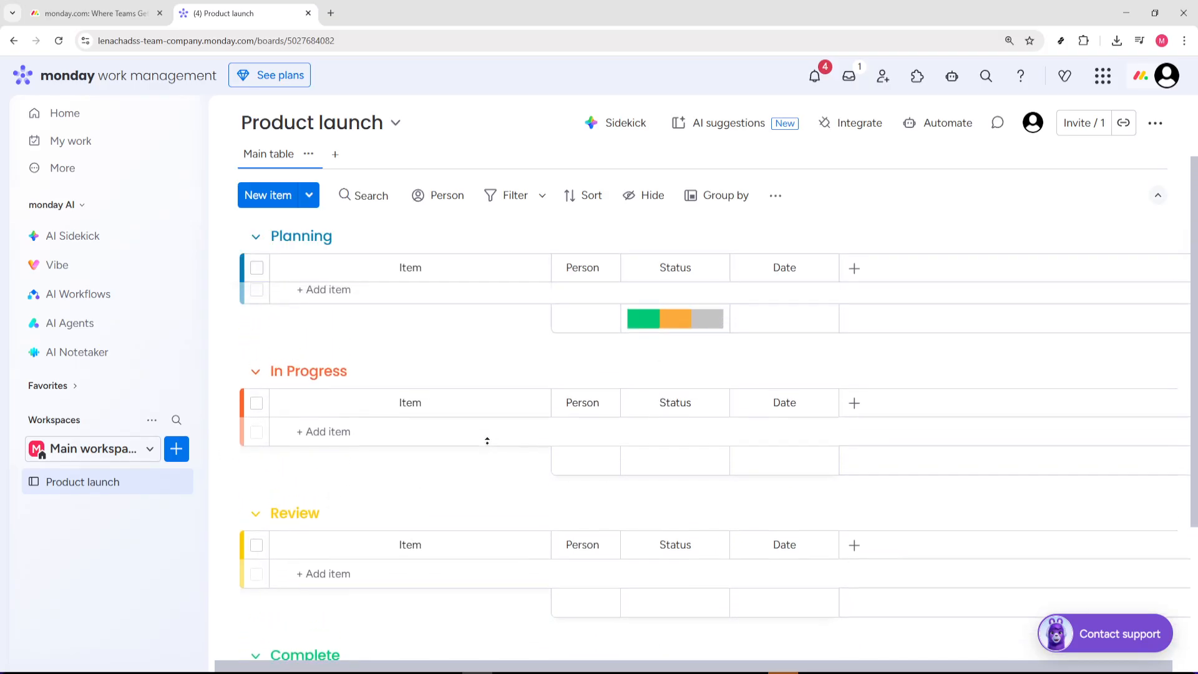
# Step: Look over the Planning, In Progress, Review and Complete groups on the board
pyautogui.scroll(-4, 478, 503)
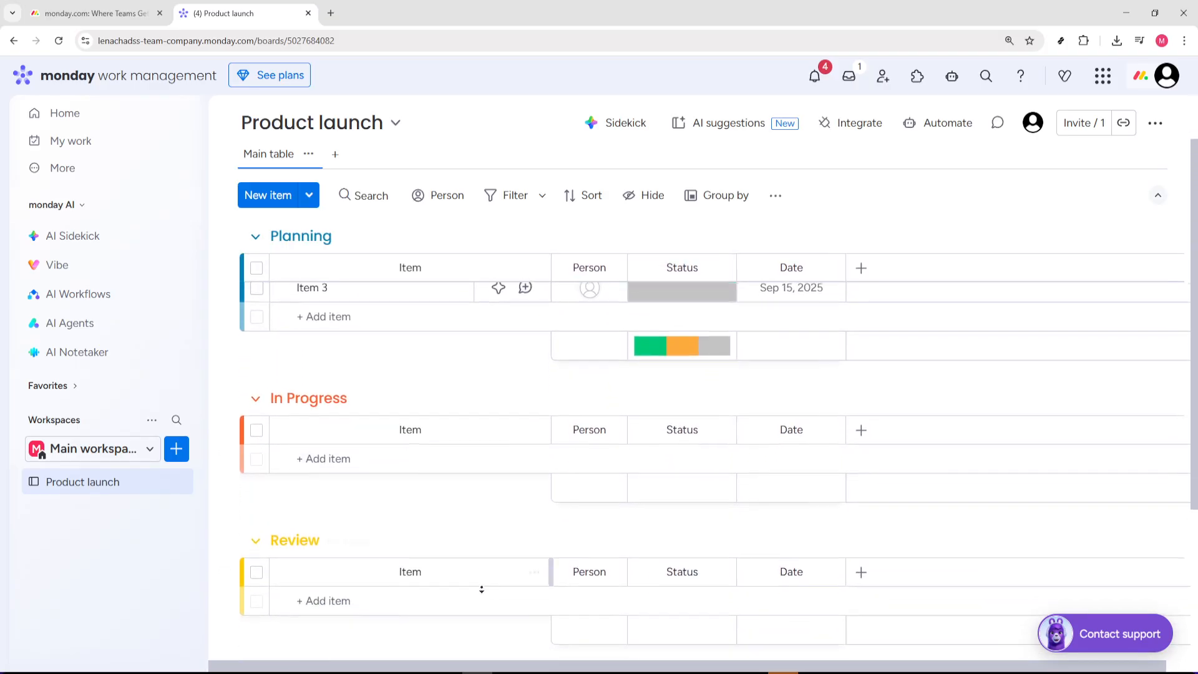
pyautogui.scroll(4, 484, 549)
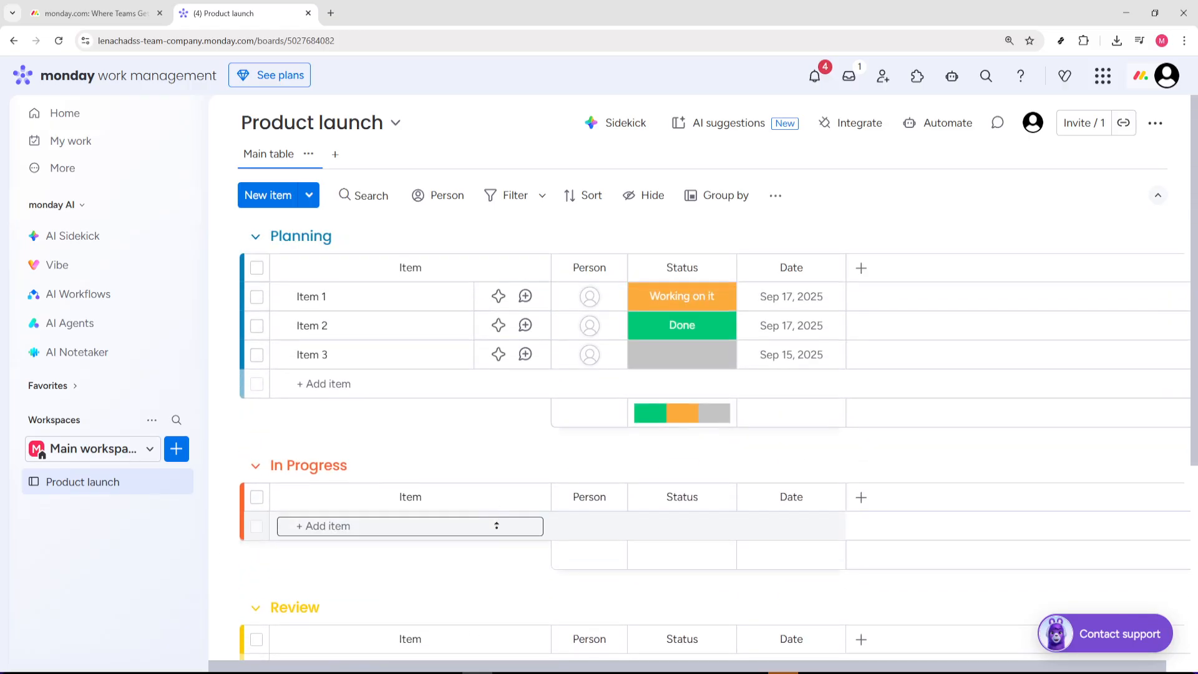
pyautogui.scroll(-3, 501, 622)
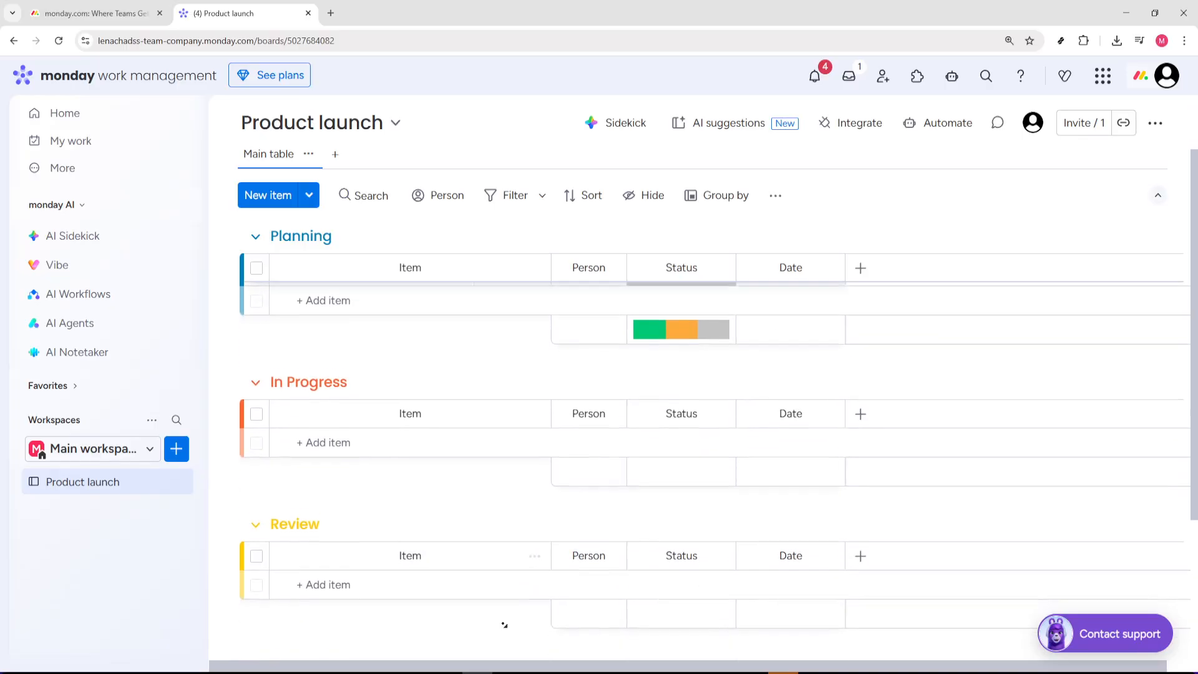
pyautogui.scroll(-2, 503, 578)
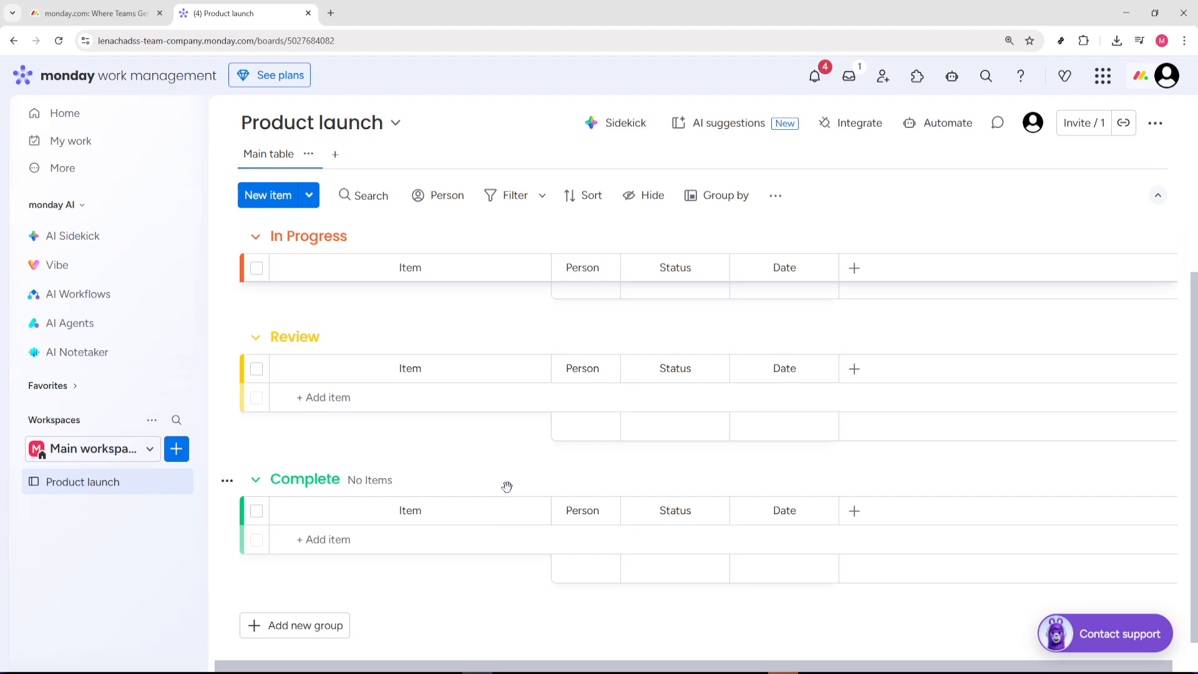
pyautogui.scroll(4, 508, 487)
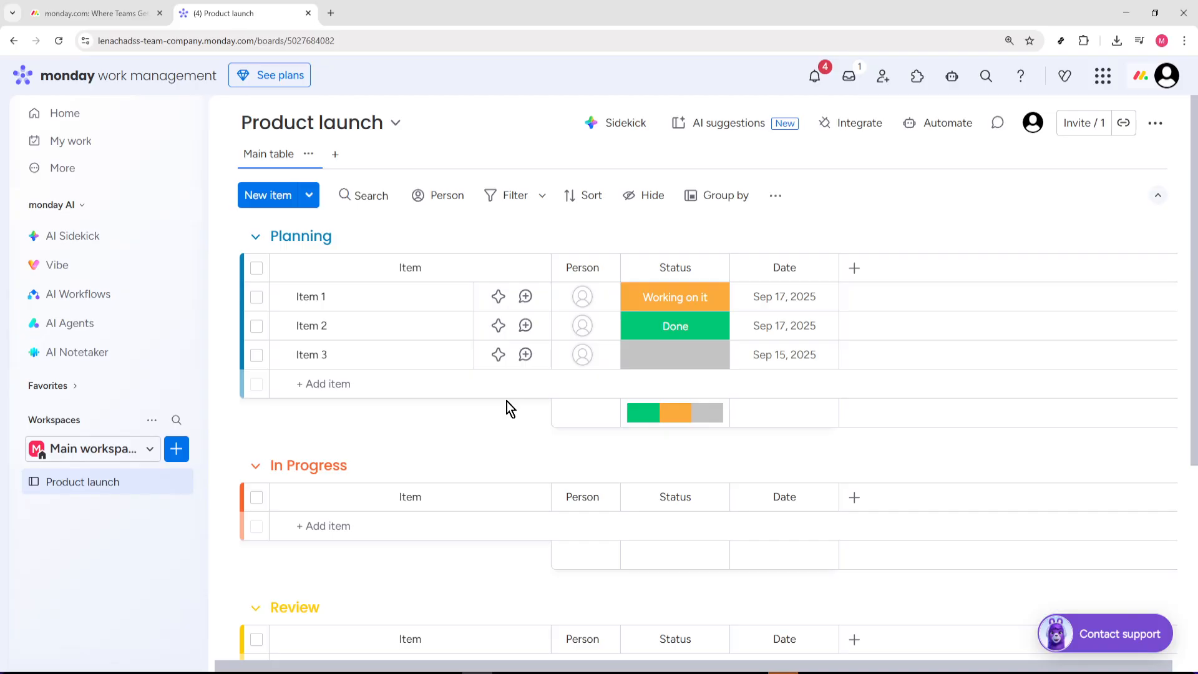
pyautogui.scroll(-1, 500, 437)
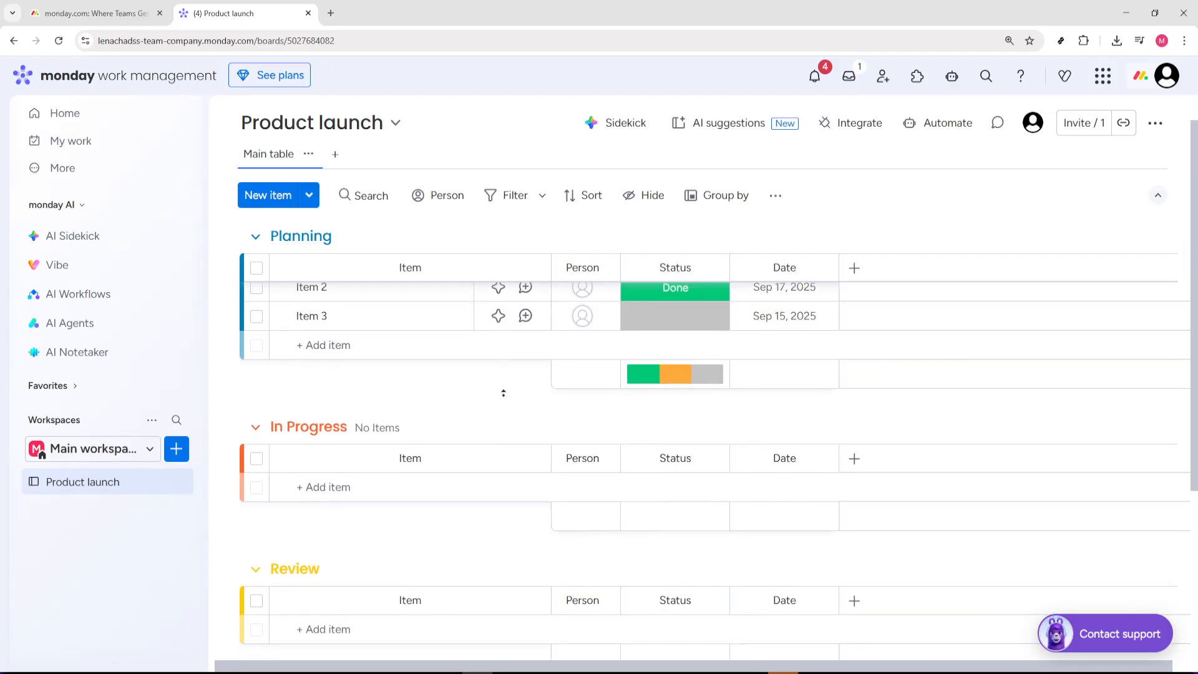
# Step: Search the column types for "people" and add a People column to the board
pyautogui.scroll(1, 502, 387)
pyautogui.click(856, 270)
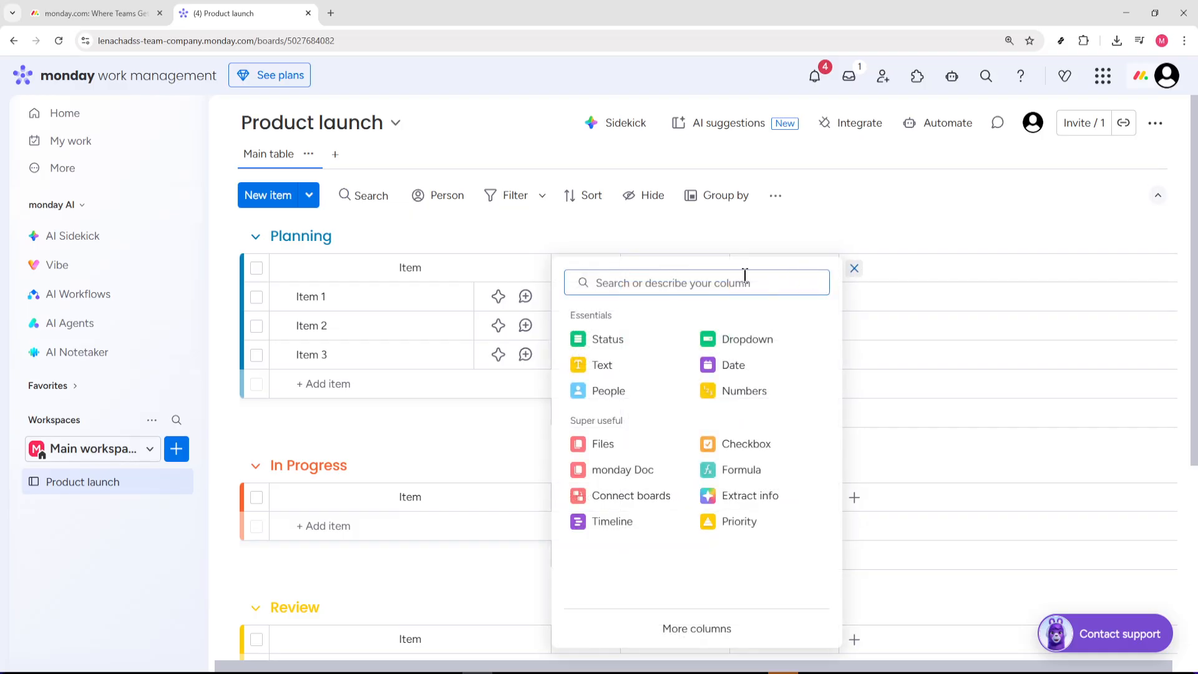
pyautogui.write('people')
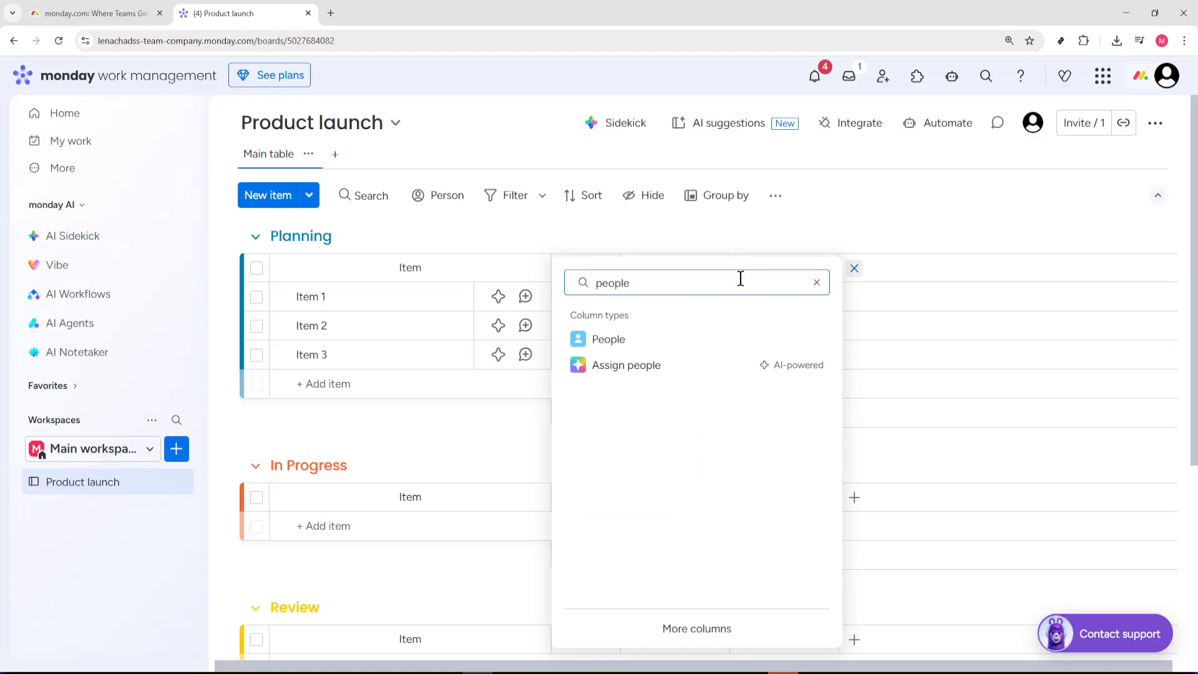
pyautogui.click(687, 345)
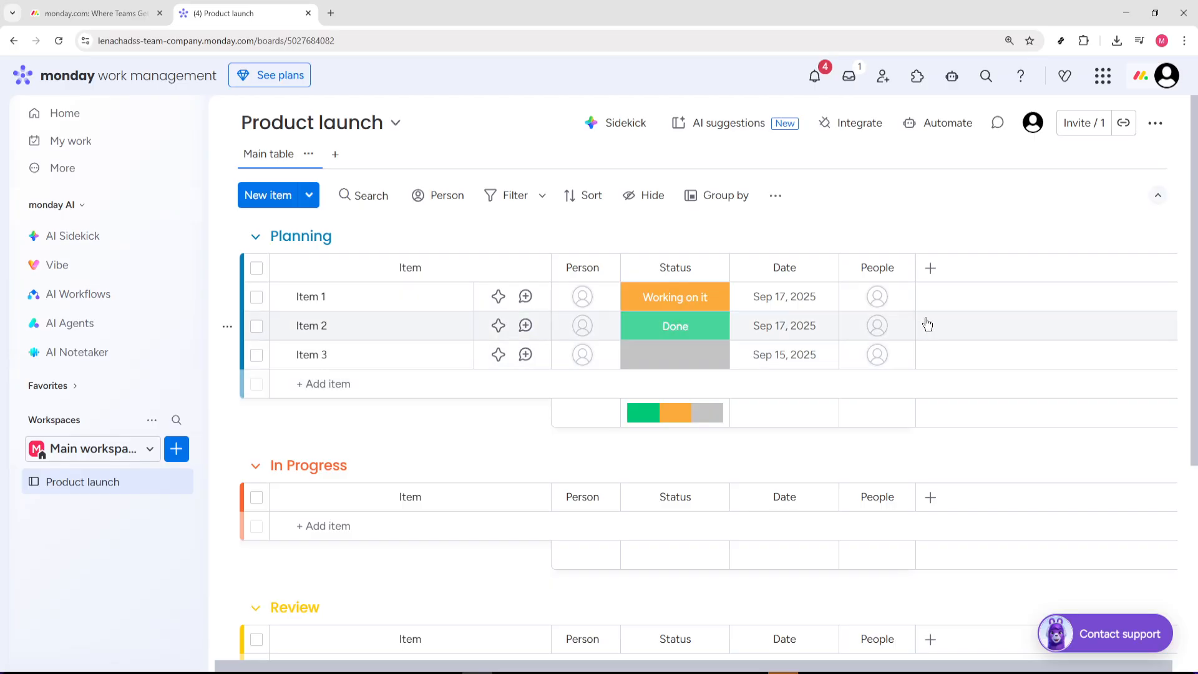
# Step: Search the column types for "Prio" and add a Priority column after the People column
pyautogui.click(930, 268)
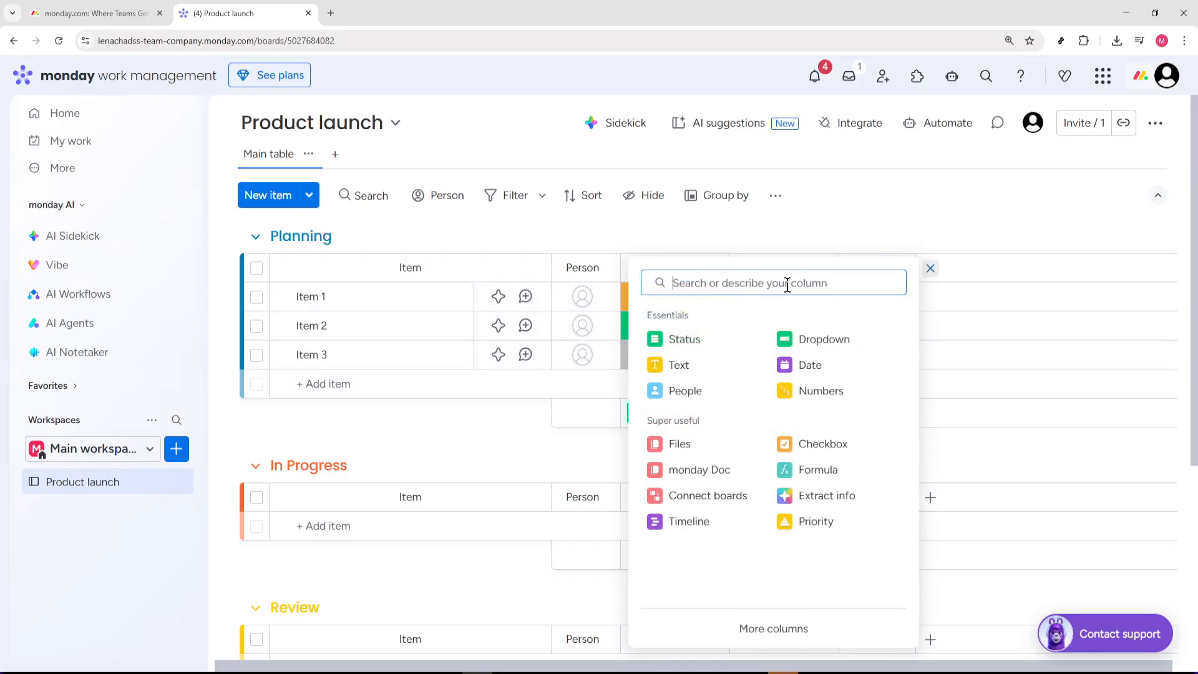
pyautogui.write('Prio')
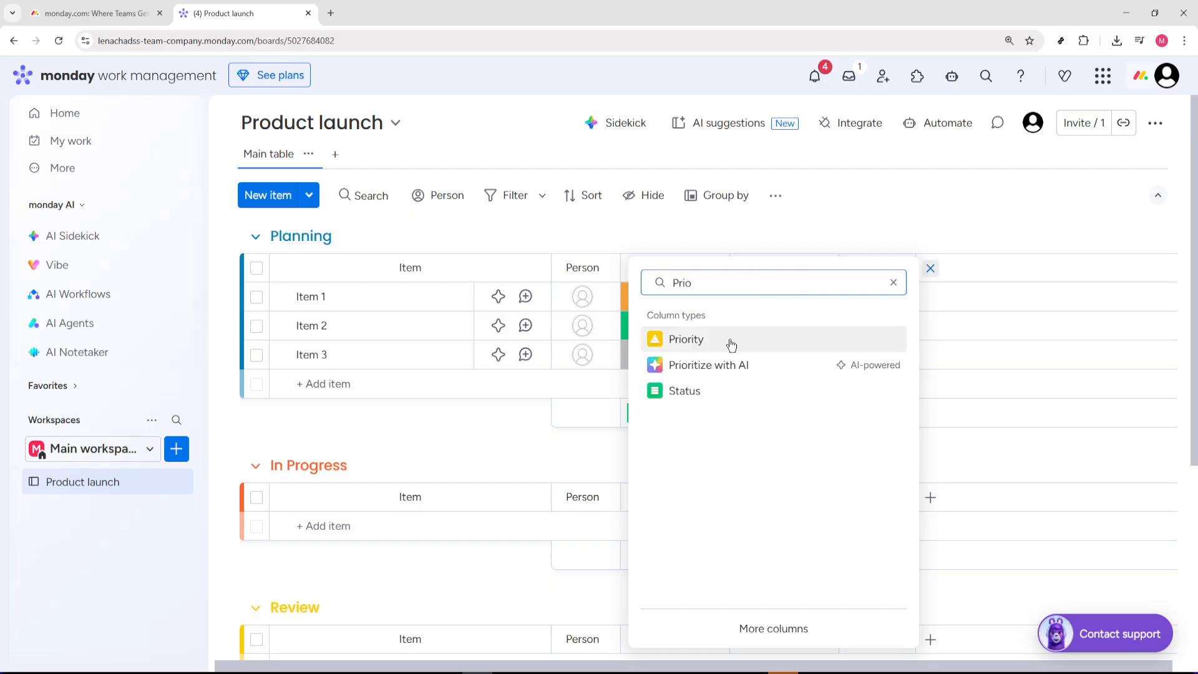
pyautogui.click(732, 343)
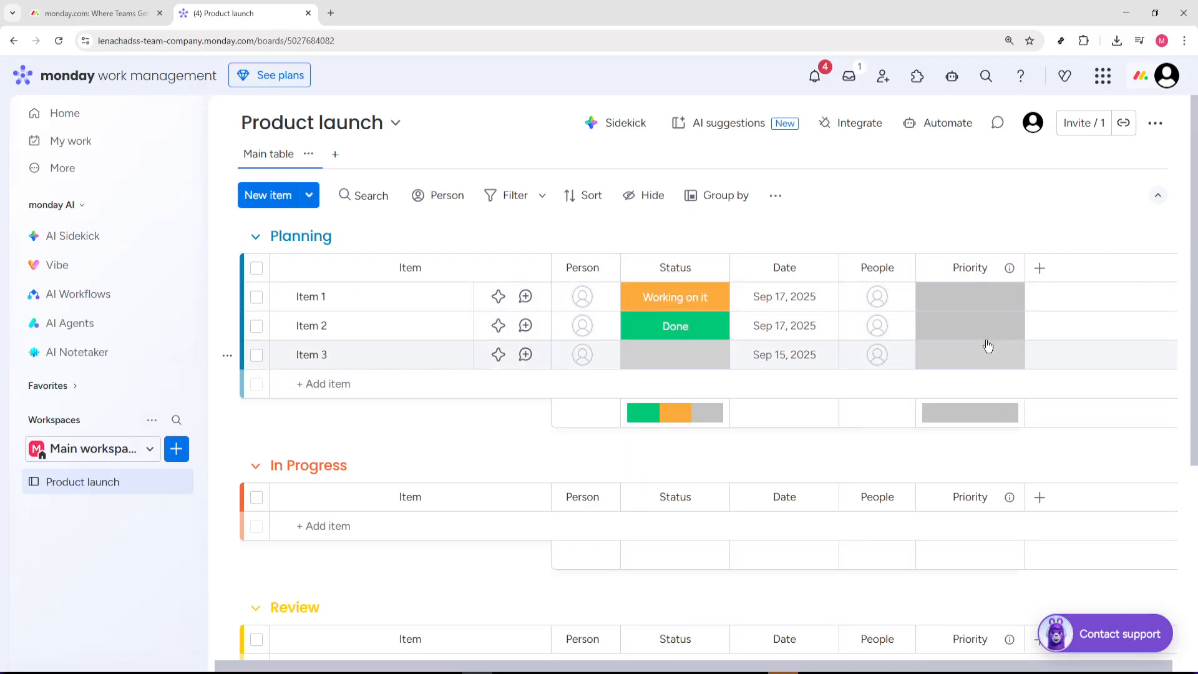
# Step: Set the priority of Item 1 to Medium and of Item 2 to High in the Planning group
pyautogui.click(953, 297)
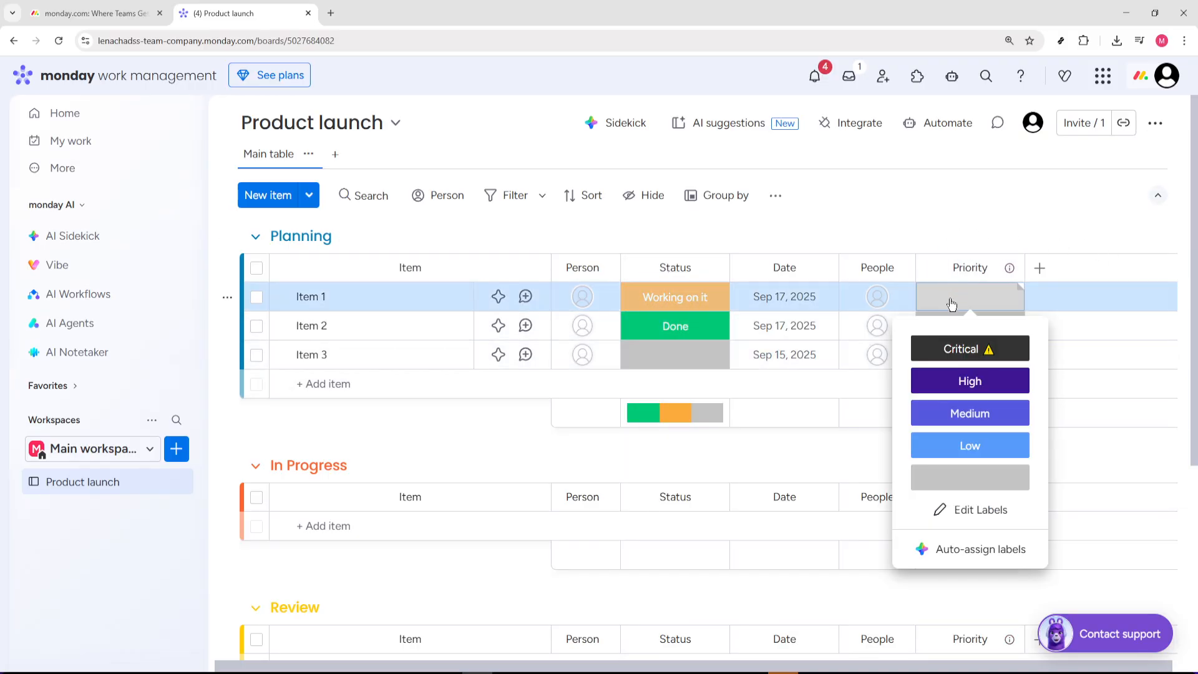
pyautogui.click(987, 417)
pyautogui.click(975, 330)
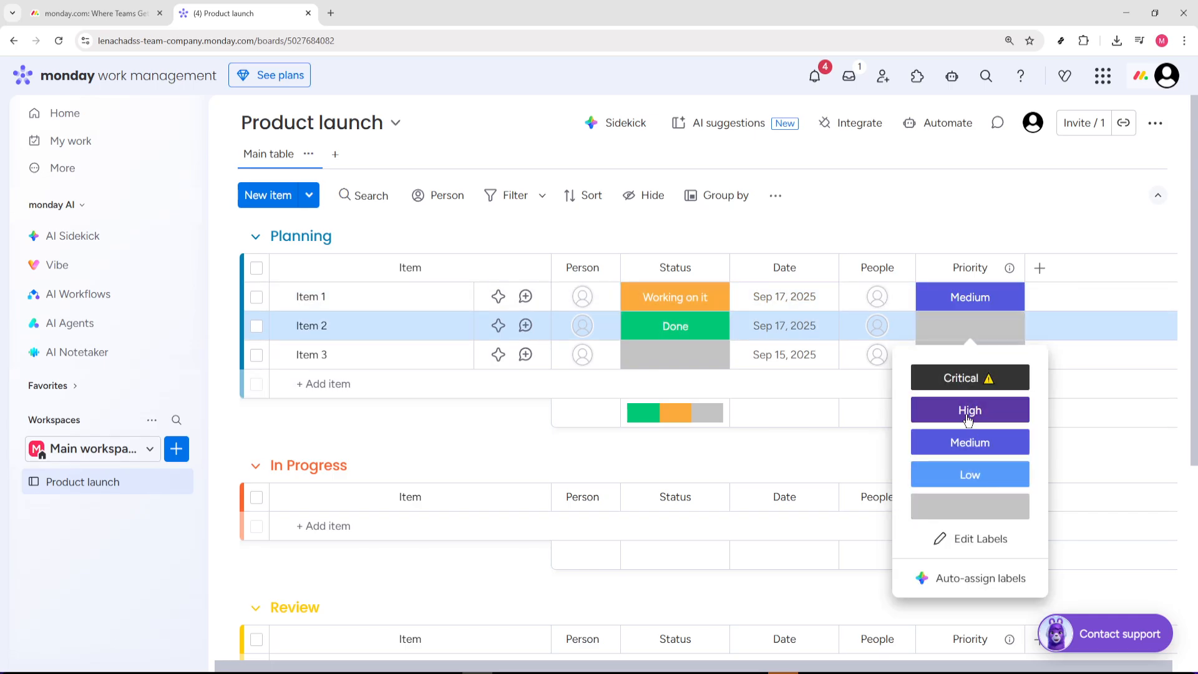
pyautogui.click(970, 410)
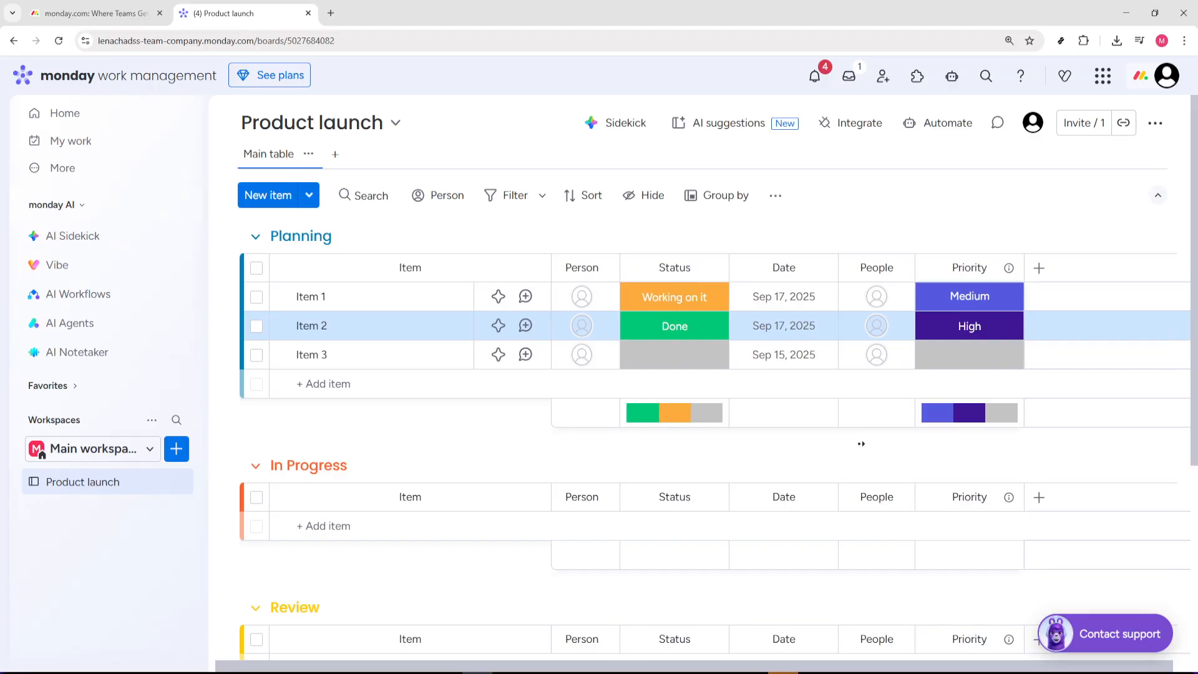
# Step: Search the column types for "date" and add a second Date column after the Priority column
pyautogui.hscroll(1, 915, 400)
pyautogui.click(1022, 268)
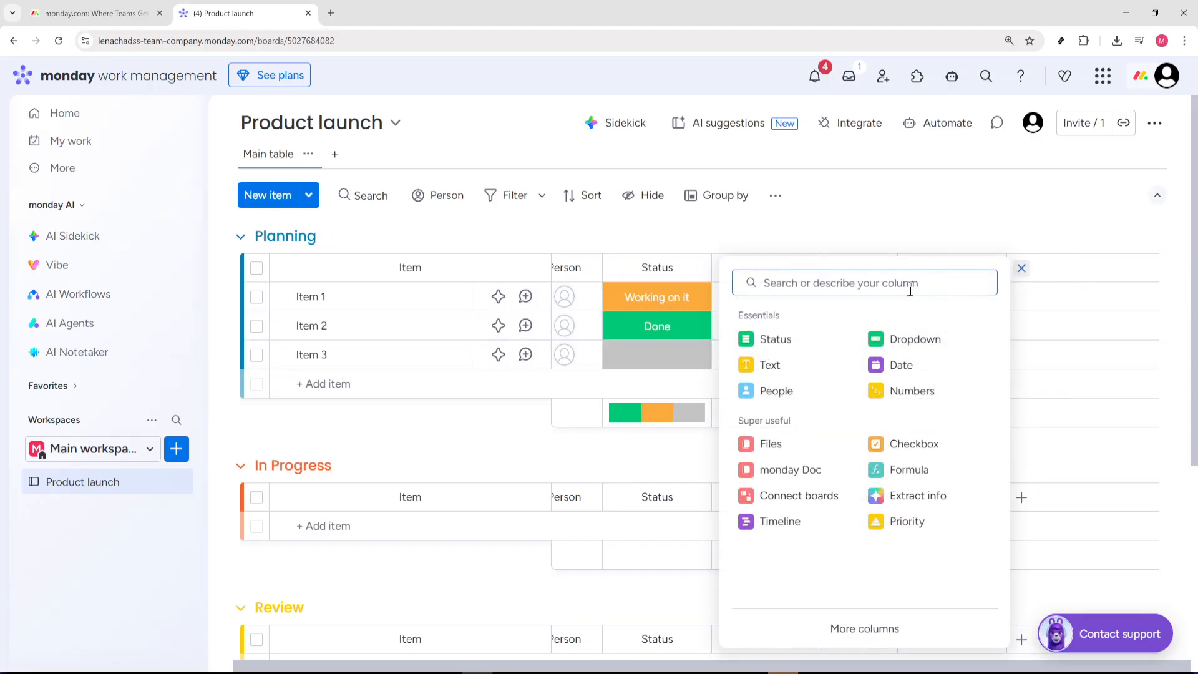
pyautogui.write('date')
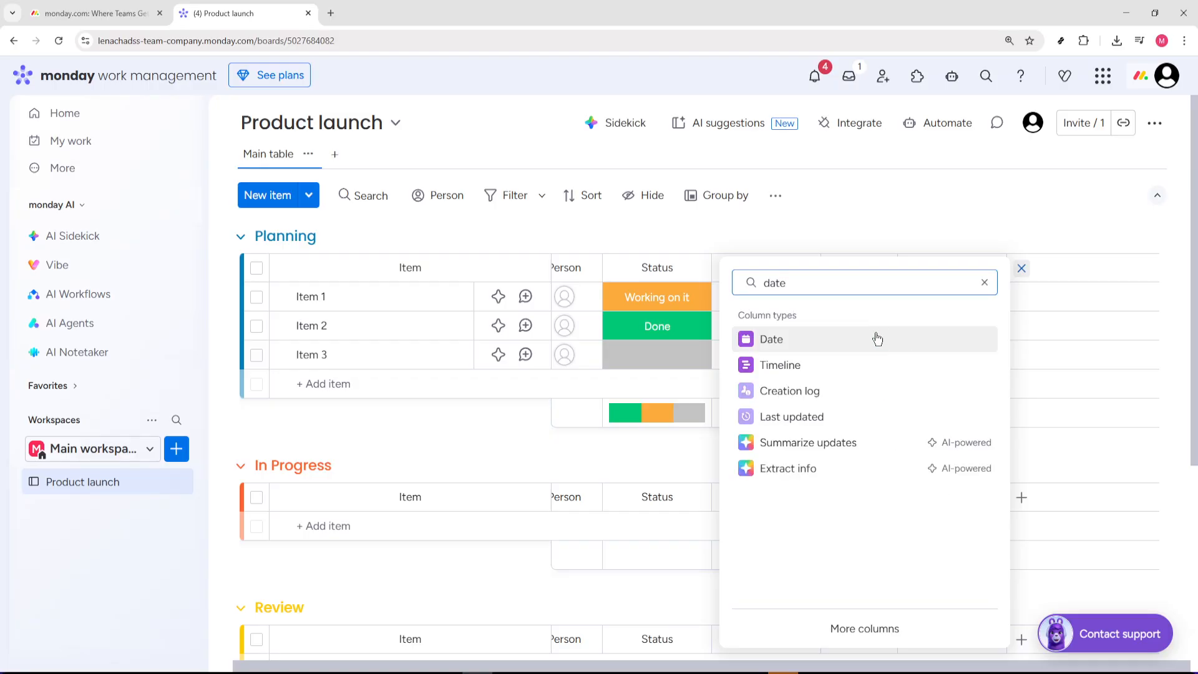
pyautogui.click(854, 347)
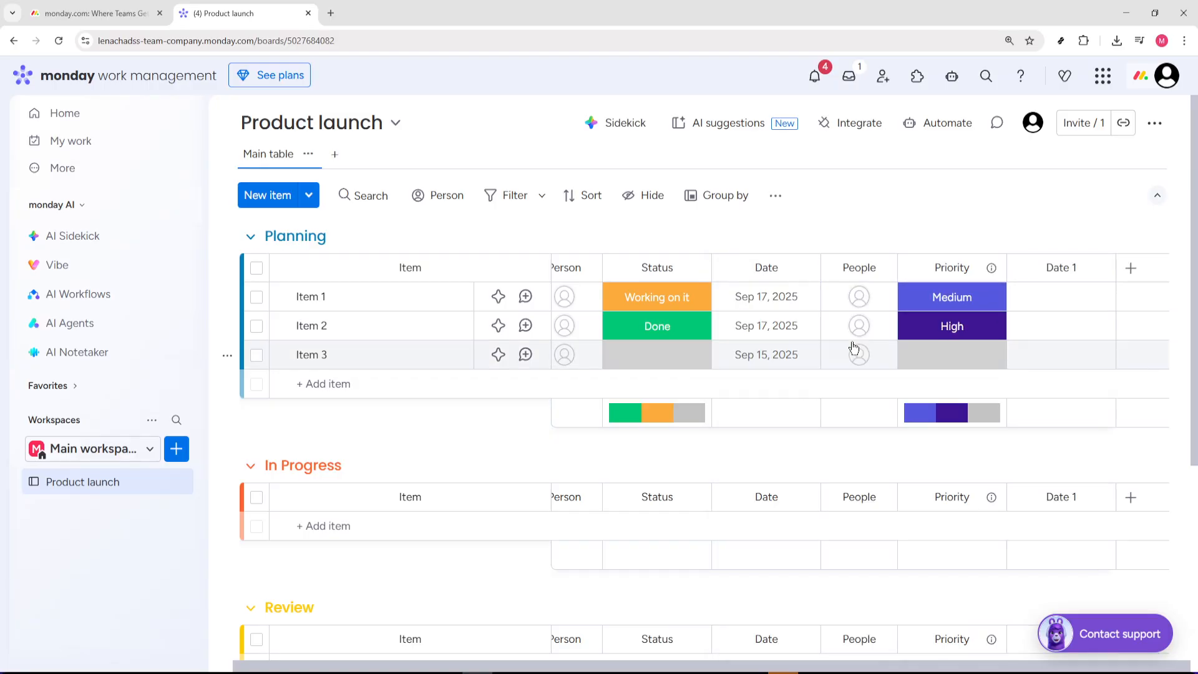
# Step: Set the Date 1 values in the Planning group to Apr 10 for Item 1 and Apr 14 for Item 2
pyautogui.click(1074, 305)
pyautogui.click(1090, 484)
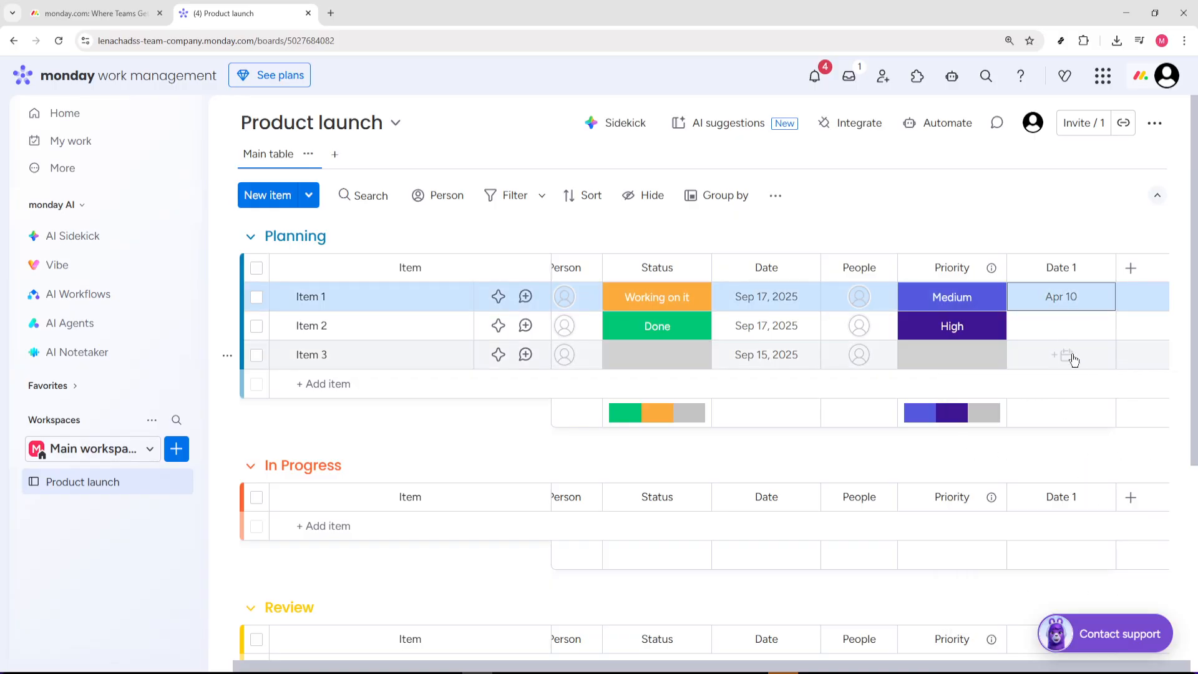
pyautogui.click(1062, 327)
pyautogui.click(1011, 550)
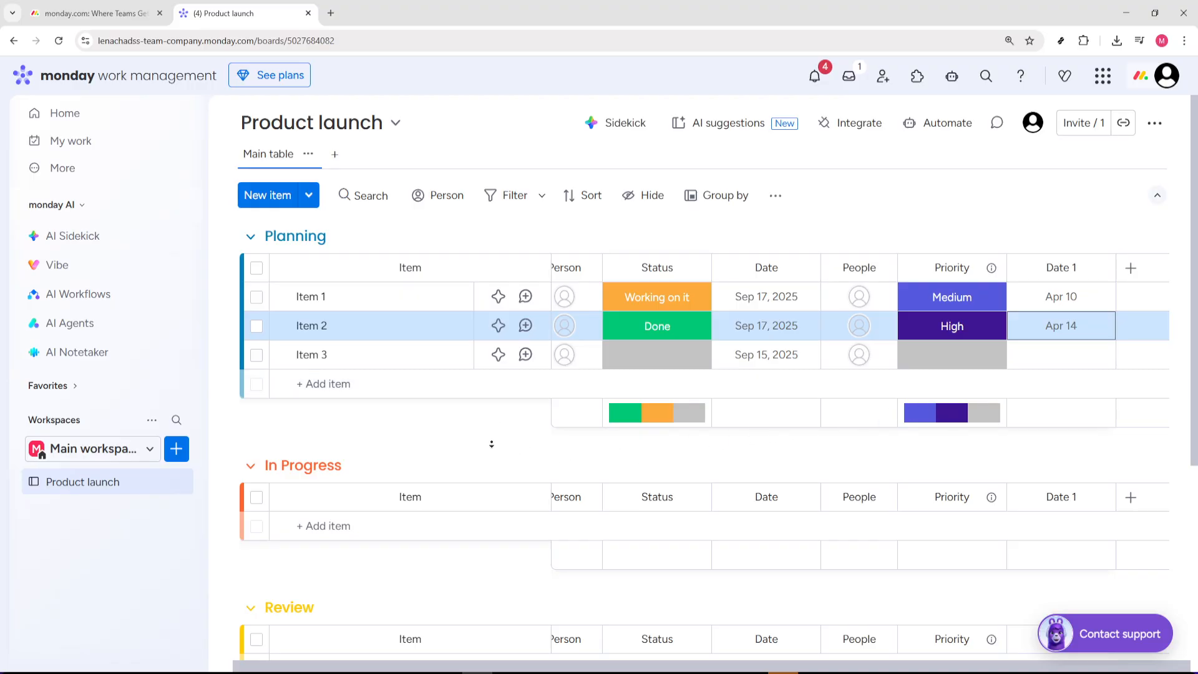
# Step: Add a new item named "Define project scope" to the Planning group
pyautogui.scroll(-1, 428, 385)
pyautogui.click(427, 386)
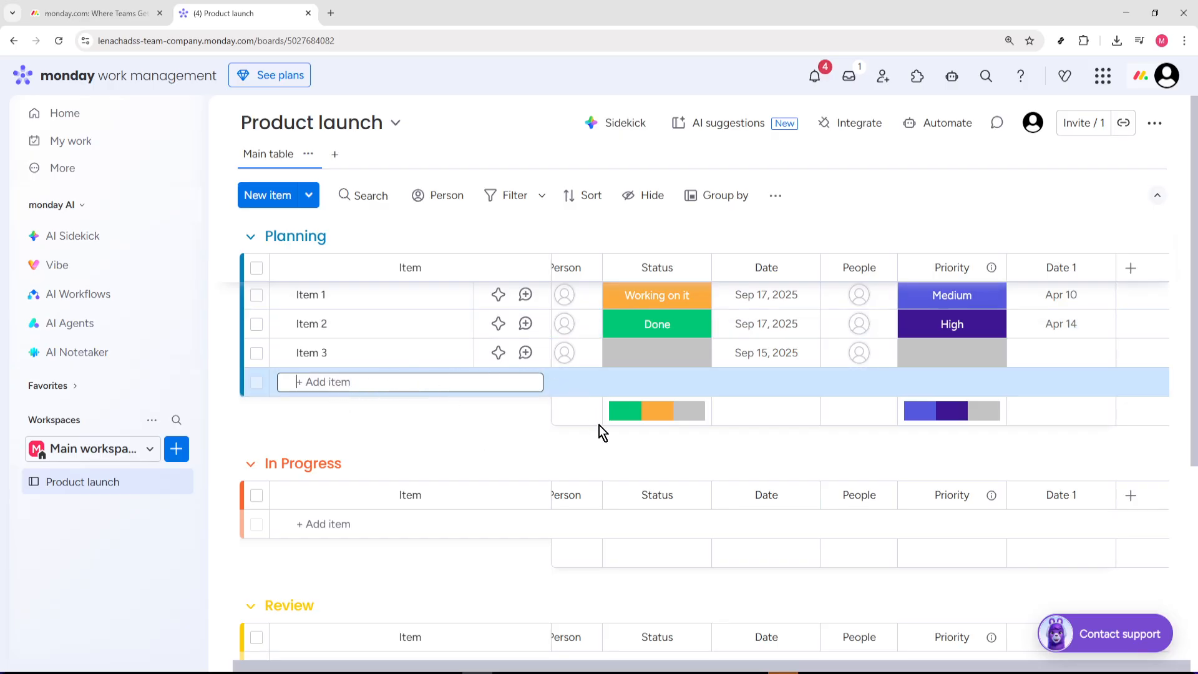
pyautogui.write('Define ro')
pyautogui.press('BackSpace')
pyautogui.press('BackSpace')
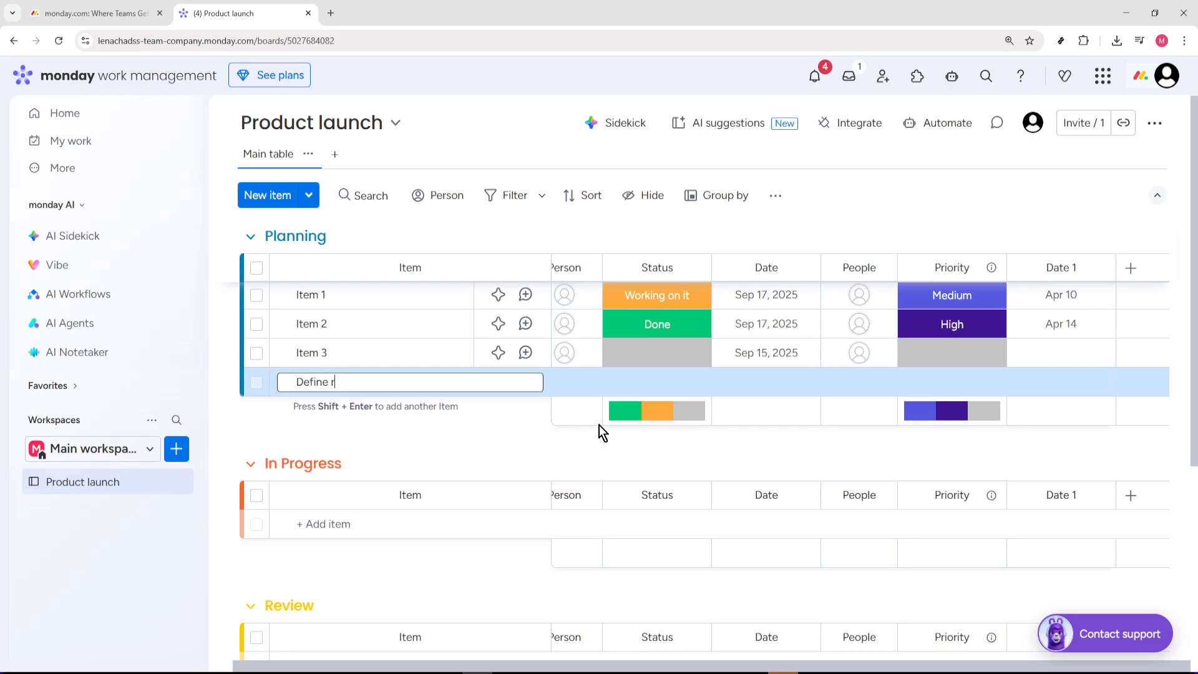
pyautogui.write('project scope')
pyautogui.press('Return')
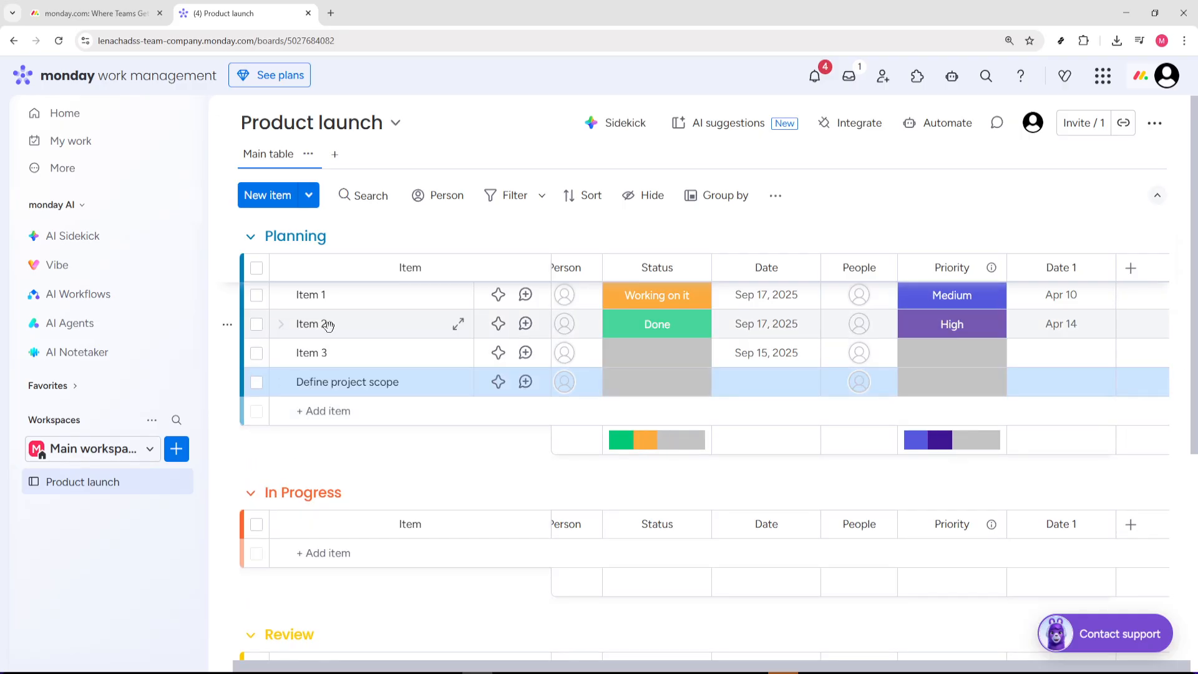
# Step: Delete the sample items Item 1, Item 2 and Item 3 from the Planning group
pyautogui.click(257, 297)
pyautogui.click(257, 326)
pyautogui.click(256, 355)
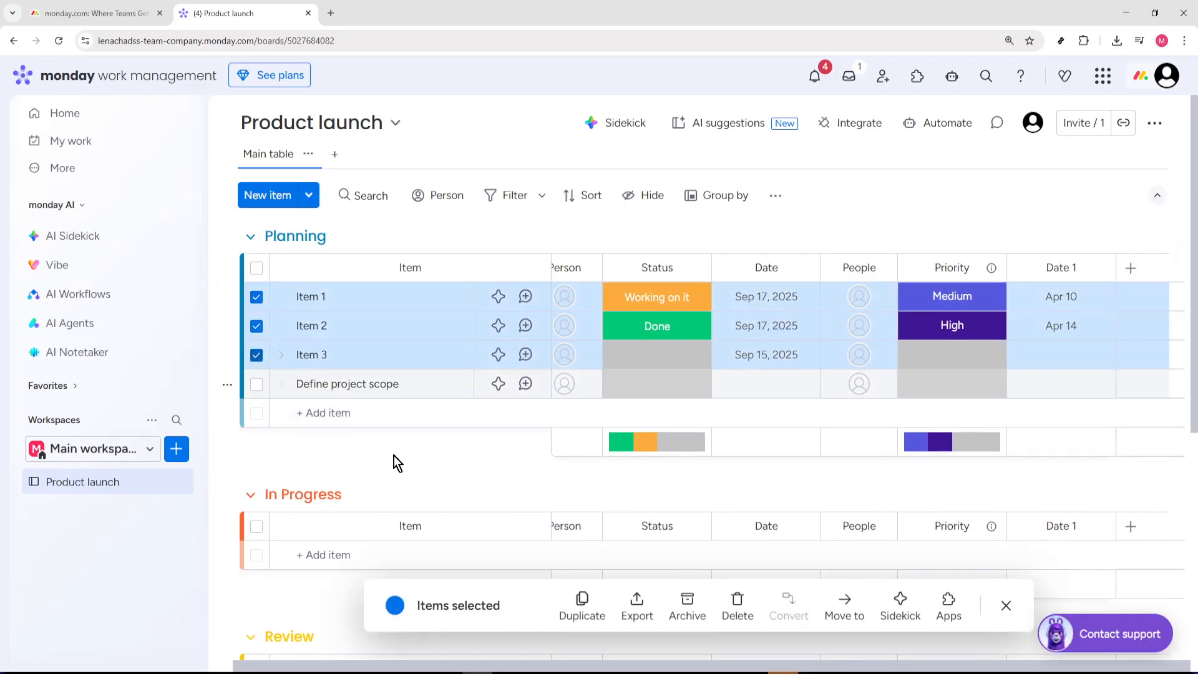
pyautogui.click(722, 605)
pyautogui.click(757, 397)
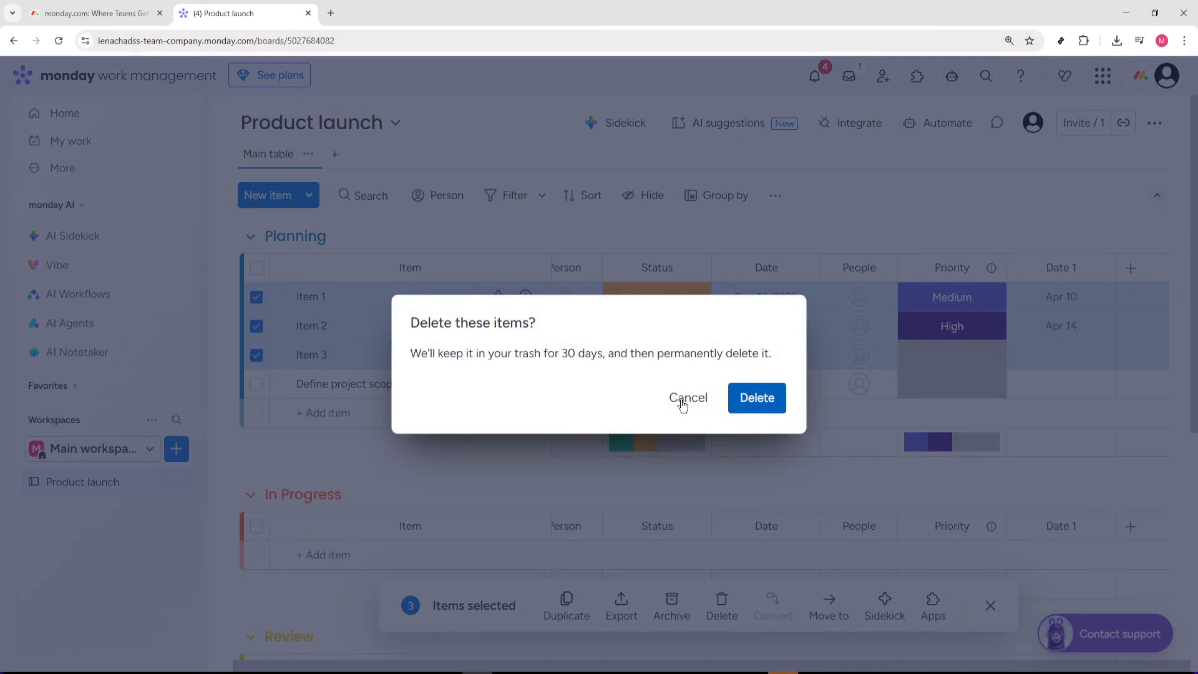
# Step: Add a new item named "Create timeline" below "Define project scope" in the Planning group
pyautogui.click(347, 327)
pyautogui.write('create timeline')
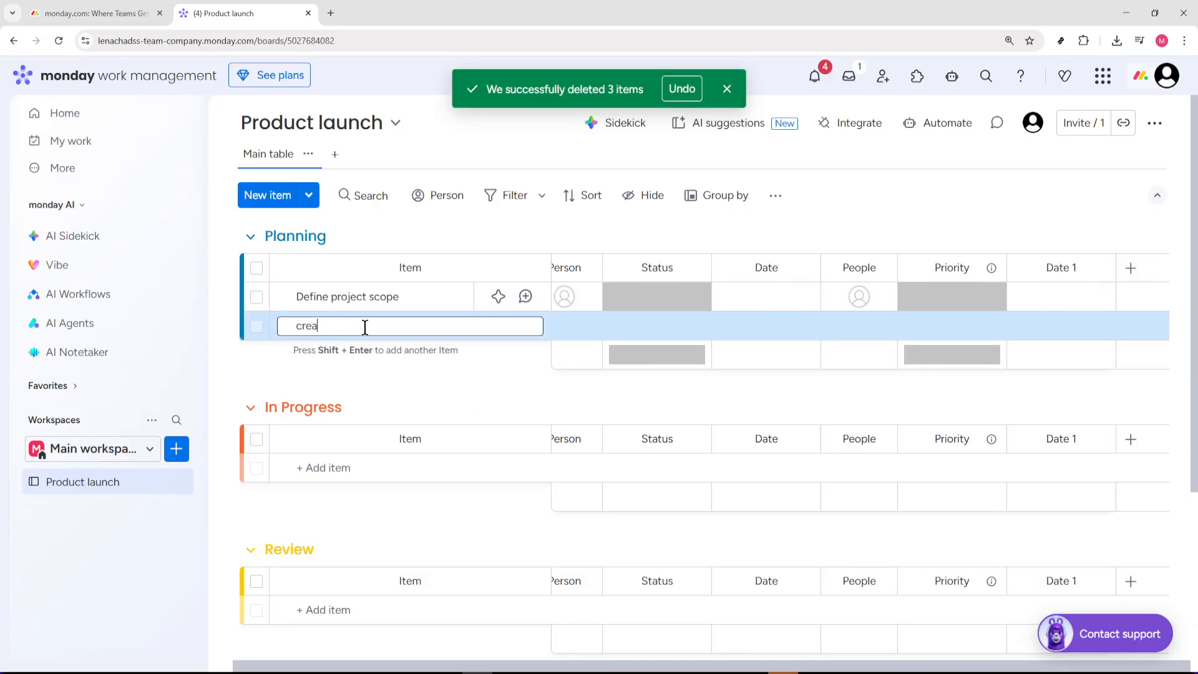
pyautogui.press('Return')
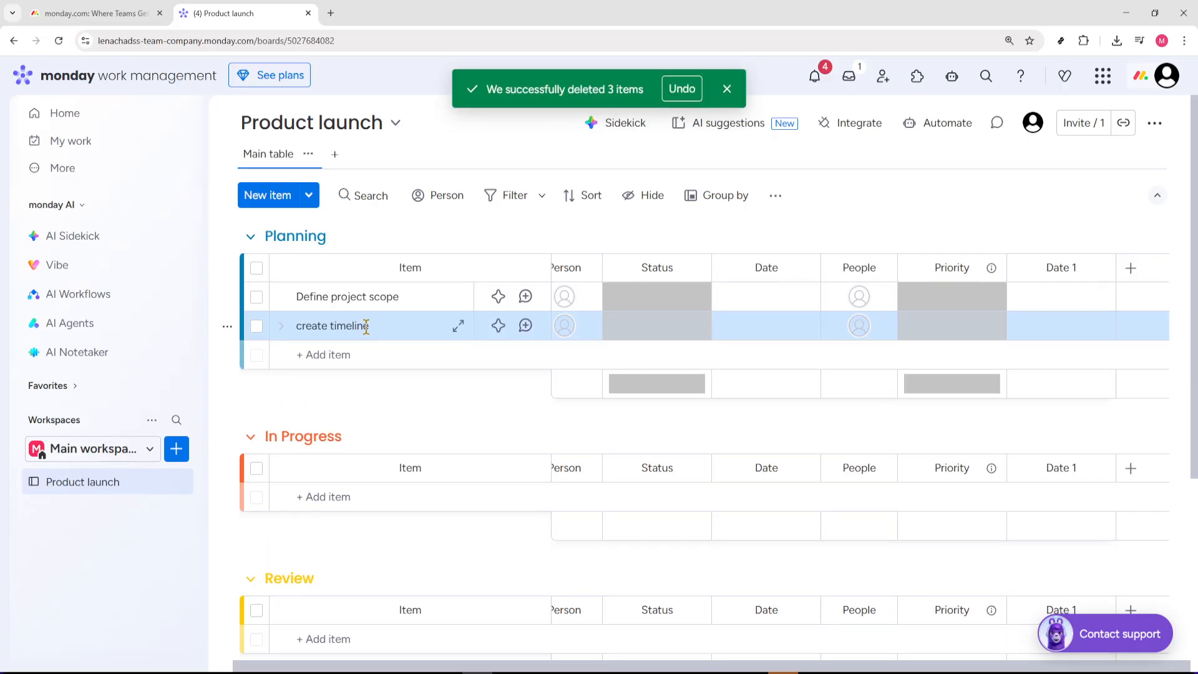
pyautogui.click(299, 325)
pyautogui.press('BackSpace')
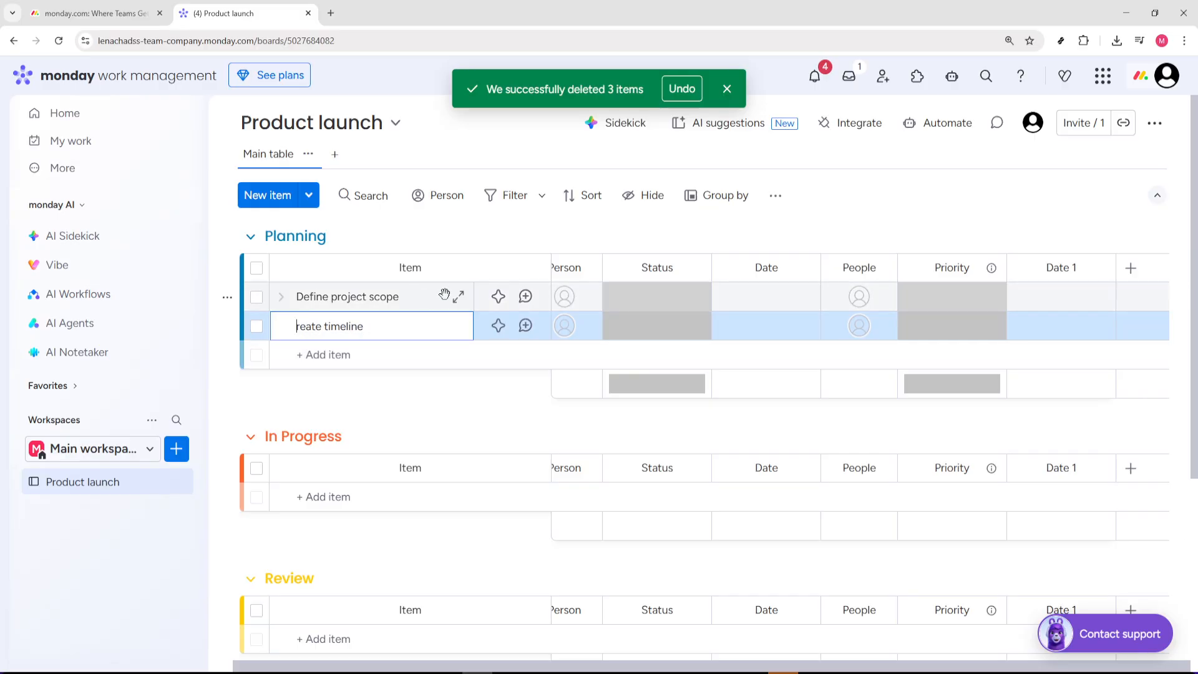
pyautogui.write('C')
pyautogui.click(393, 388)
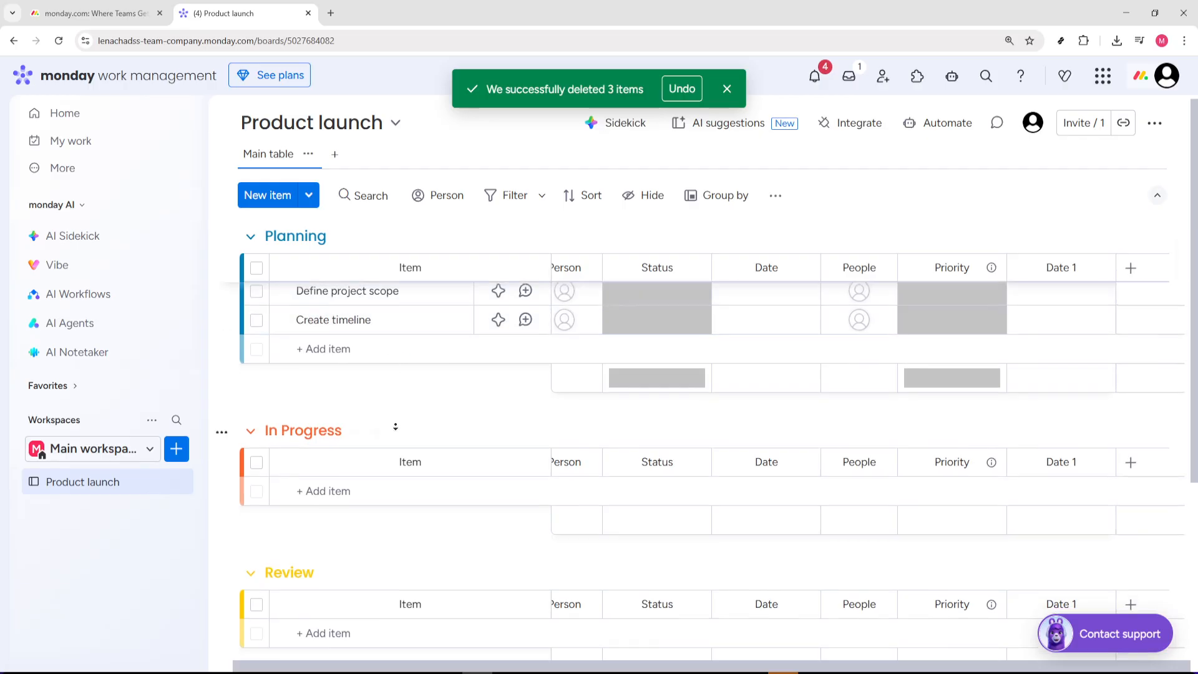
# Step: Add a new item named "Design mockups" to the In Progress group
pyautogui.click(335, 435)
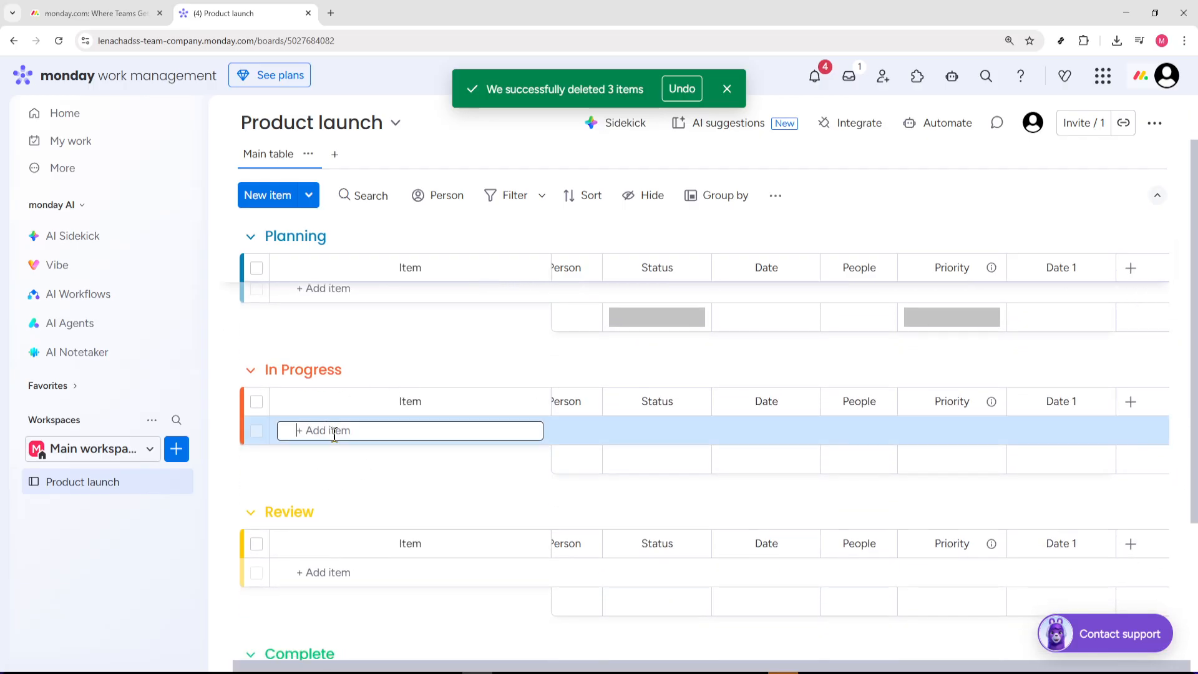
pyautogui.write('Des')
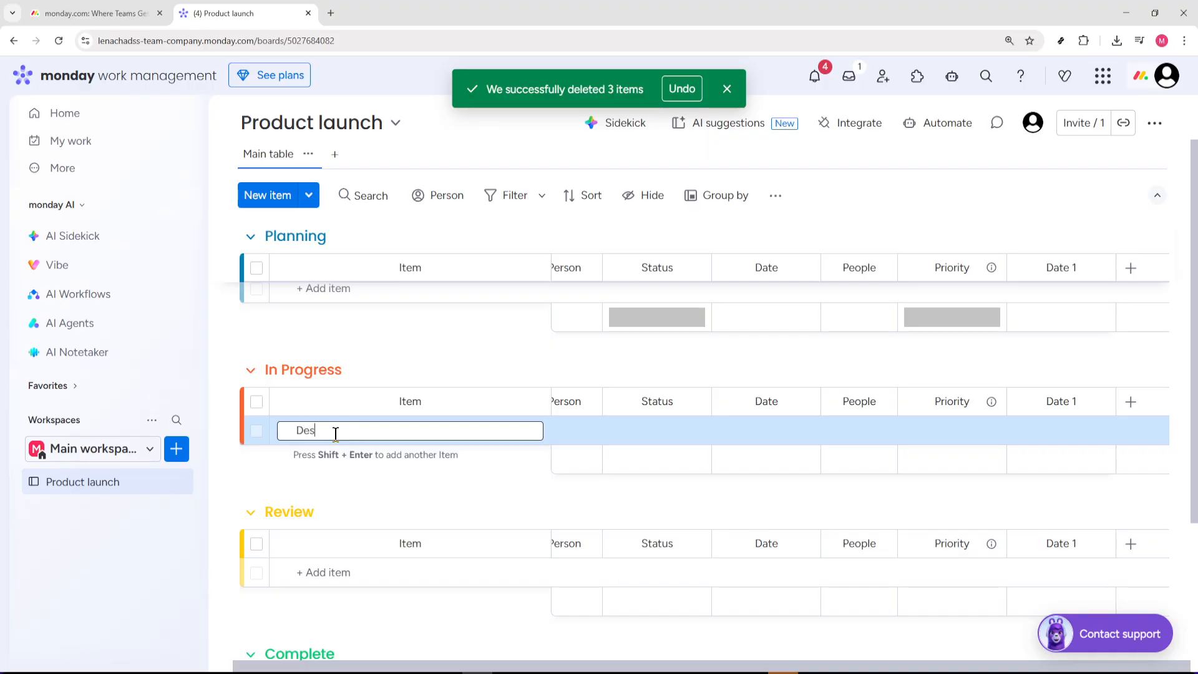
pyautogui.write('ign mockup')
pyautogui.write('s')
pyautogui.press('Return')
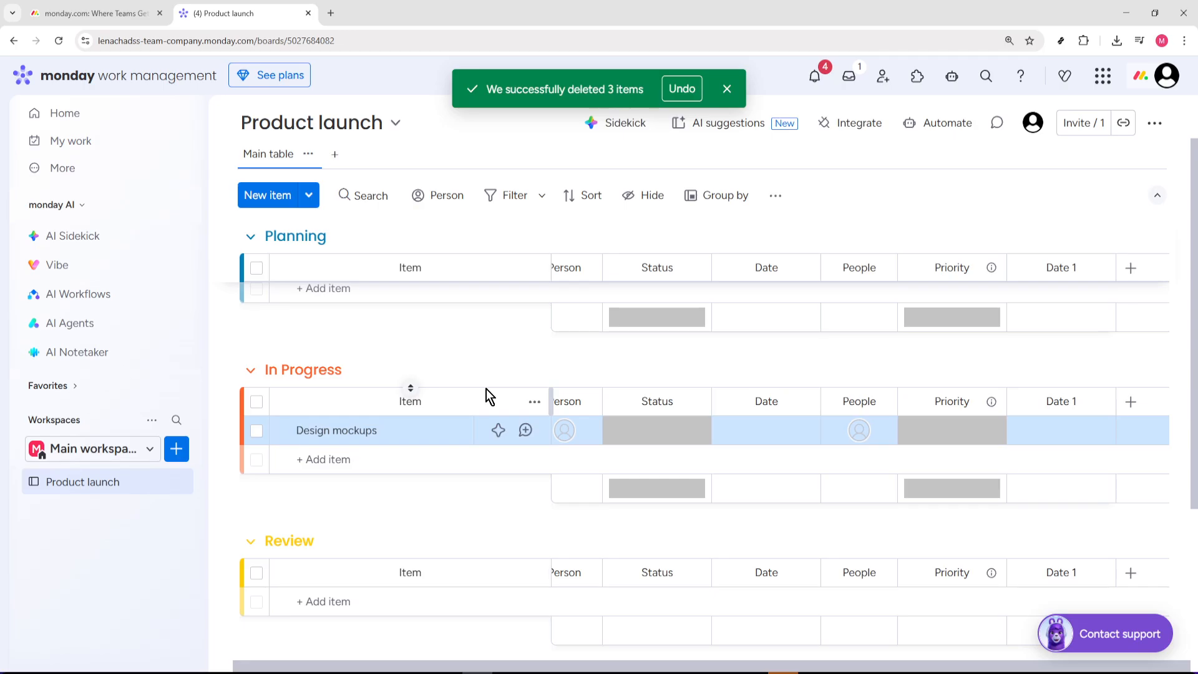
# Step: Add a new item named "Review deliverables" to the Review group
pyautogui.scroll(-2, 426, 531)
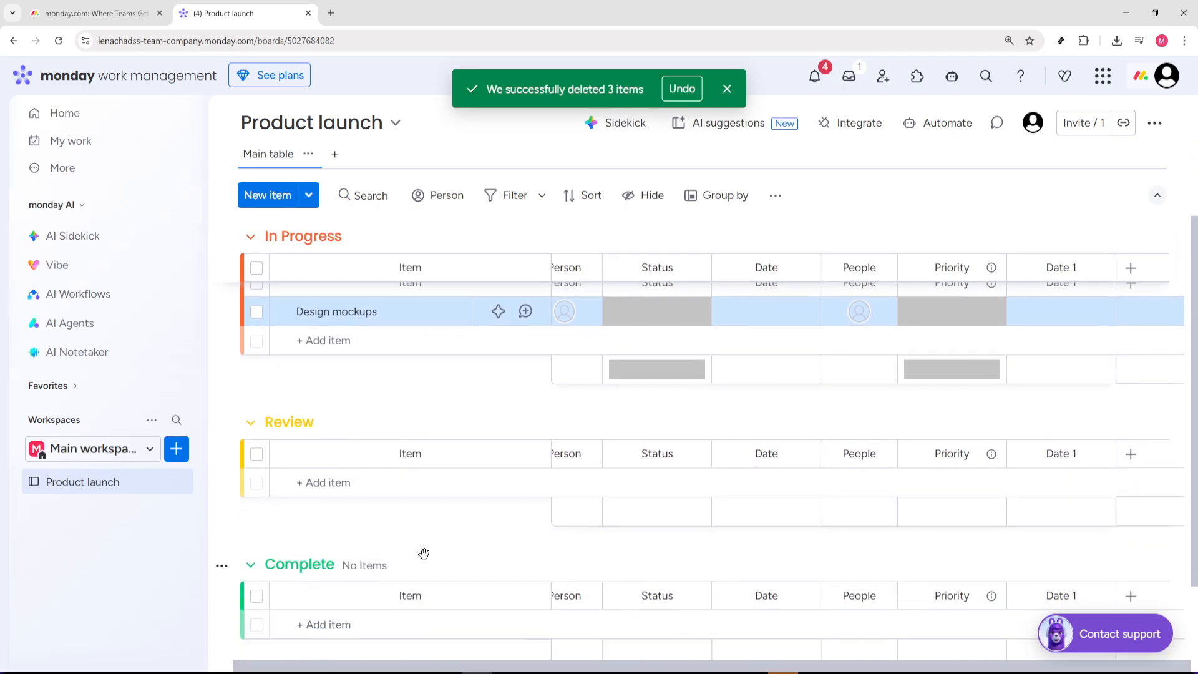
pyautogui.click(362, 484)
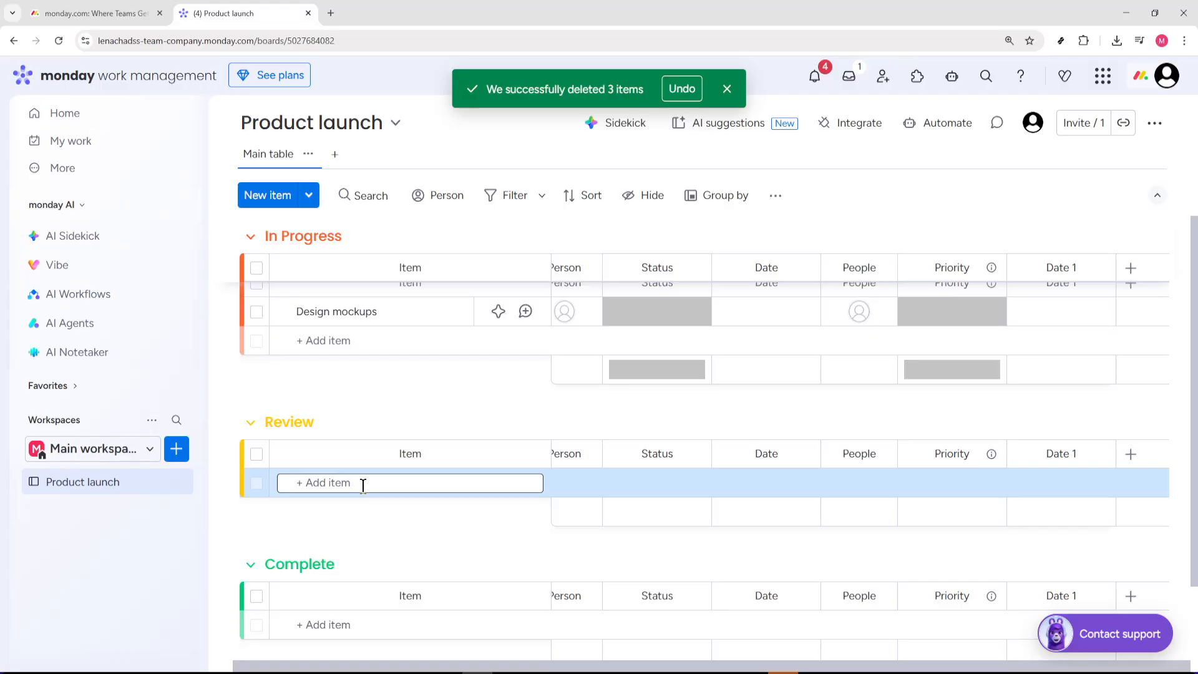
pyautogui.write('Review del')
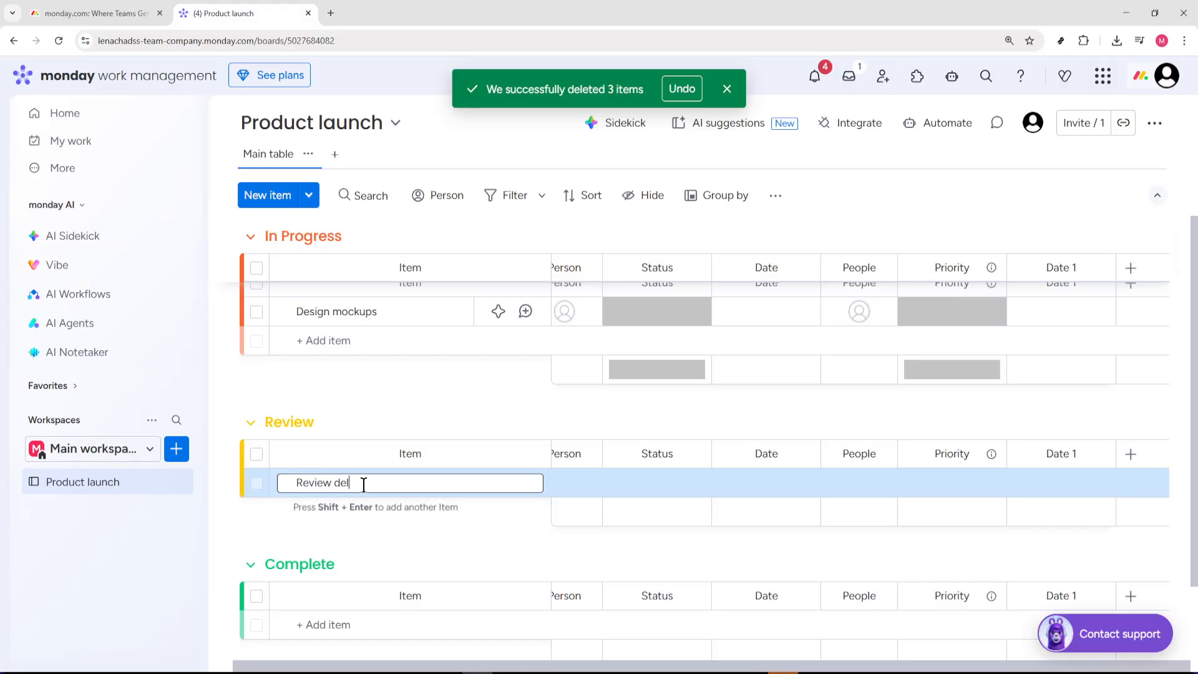
pyautogui.write('iverables')
pyautogui.press('Return')
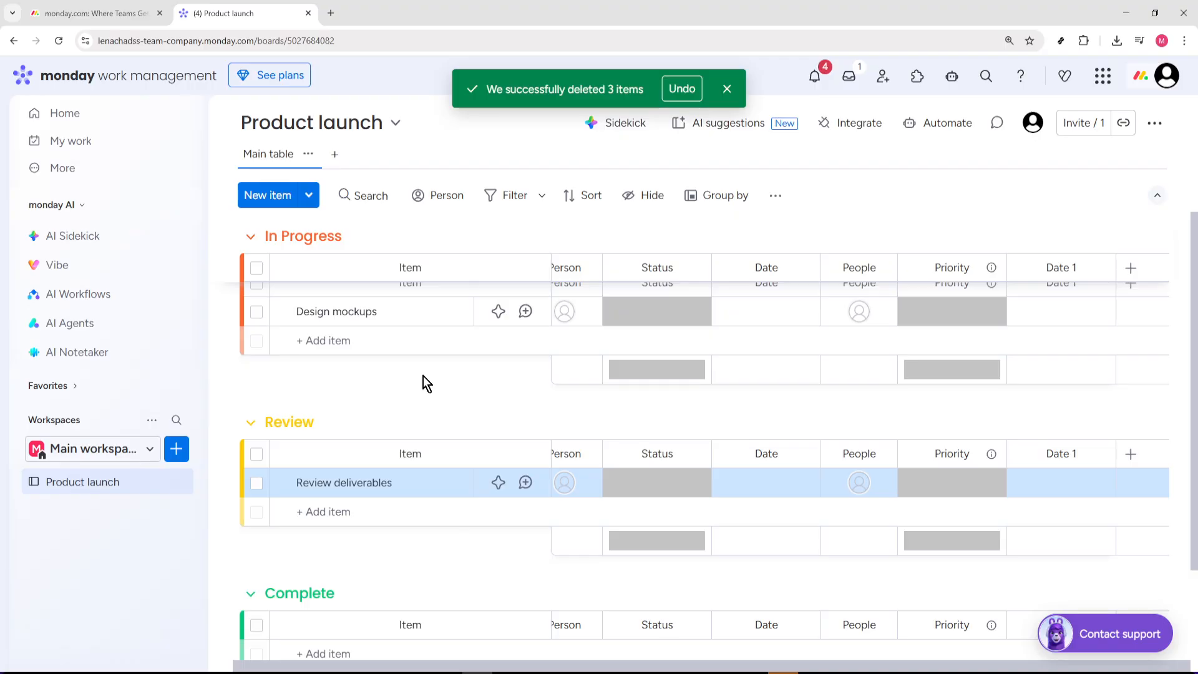
pyautogui.scroll(3, 424, 349)
pyautogui.scroll(1, 432, 320)
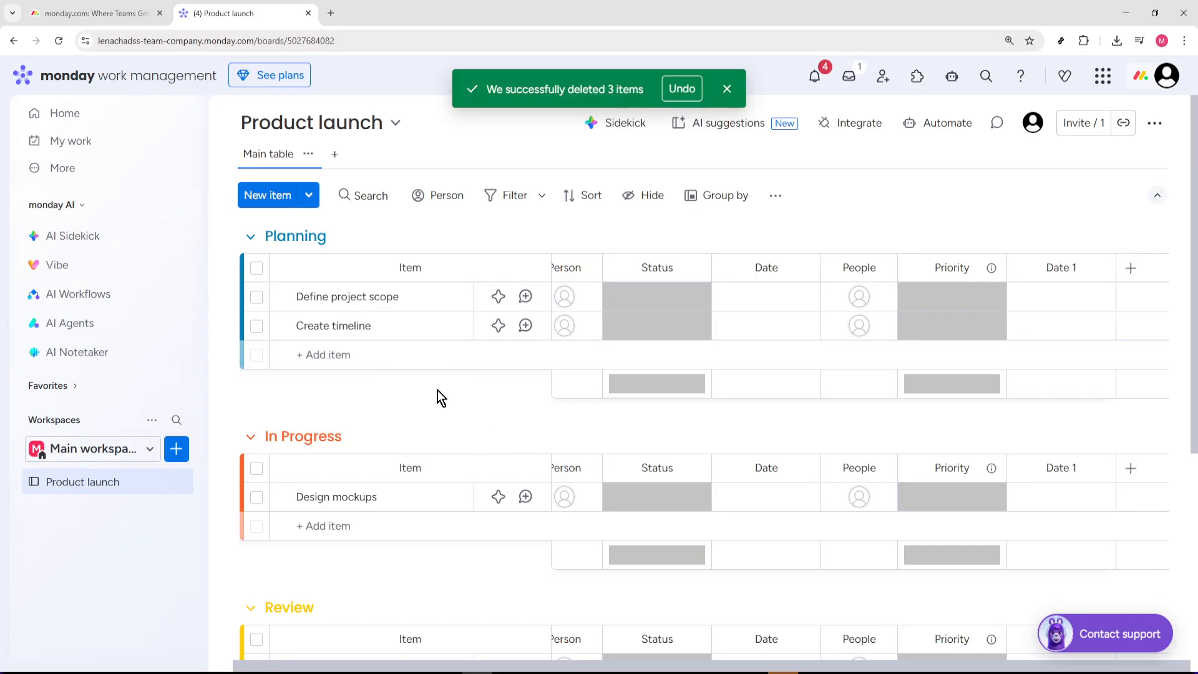
pyautogui.scroll(-3, 433, 403)
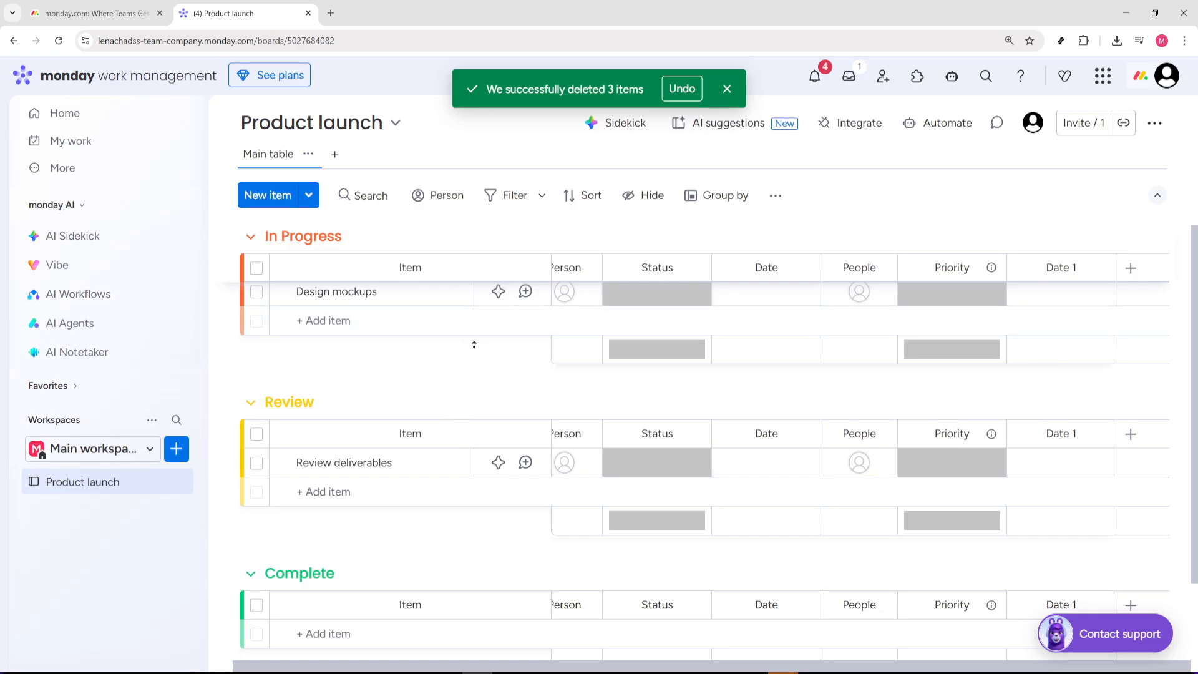
pyautogui.scroll(2, 474, 345)
pyautogui.scroll(-4, 471, 474)
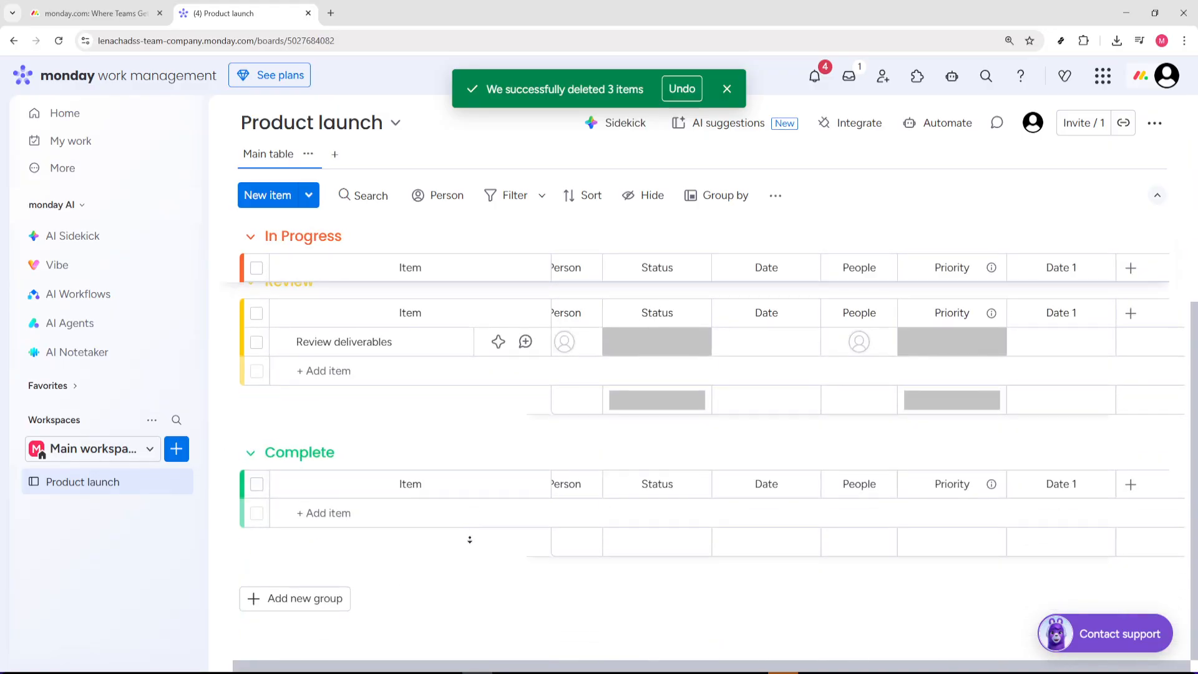
pyautogui.scroll(5, 471, 382)
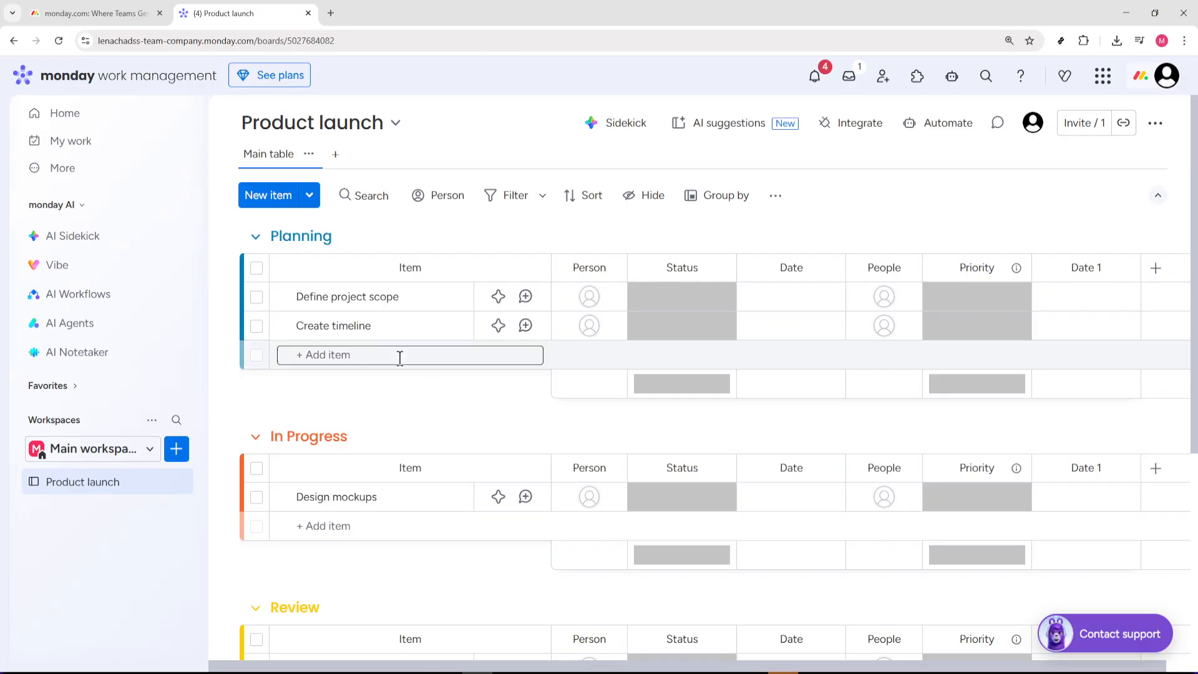
pyautogui.moveTo(309, 312); pyautogui.dragTo(336, 297)
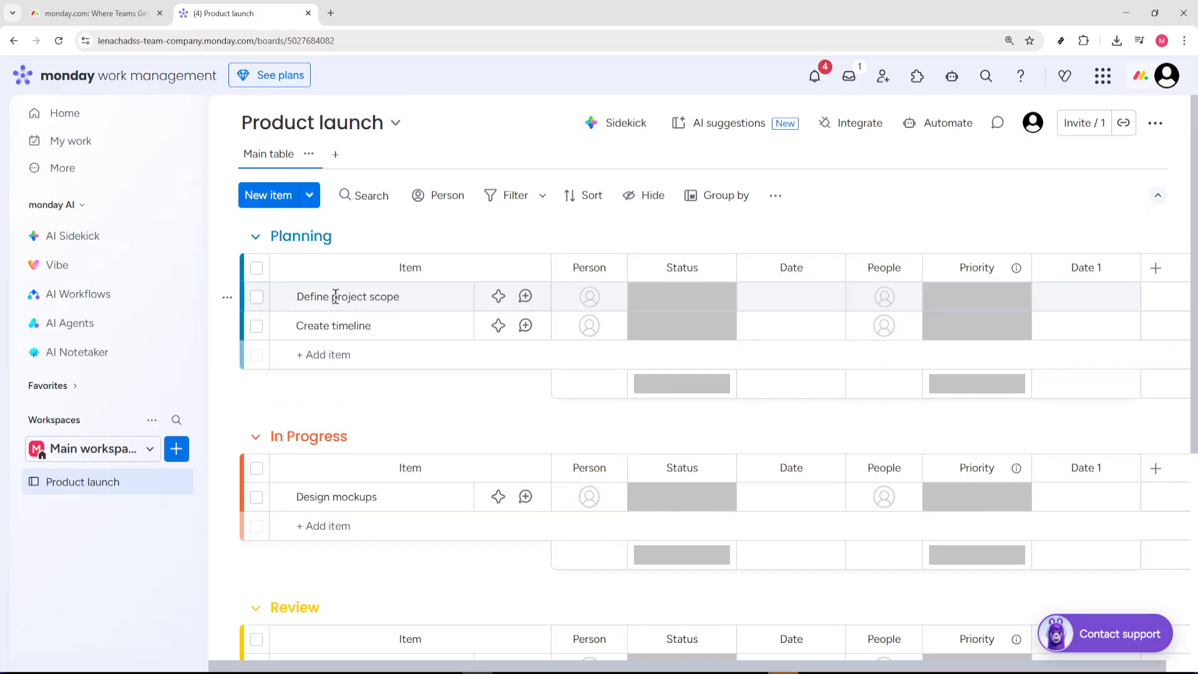